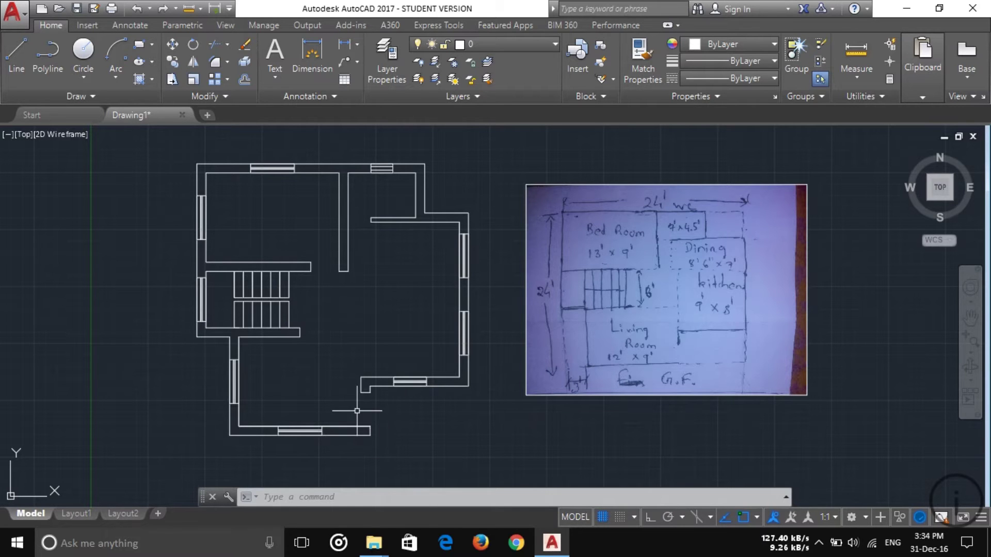
Zoom in on the corner near the stairs where the lower wall meets the upper one
scroll(364, 428, "up", 7)
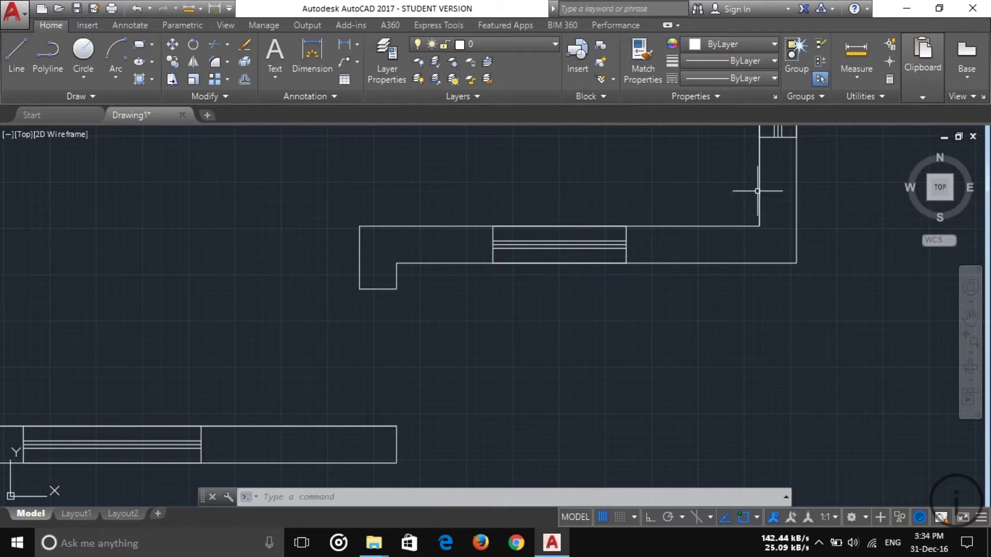
left_click(857, 53)
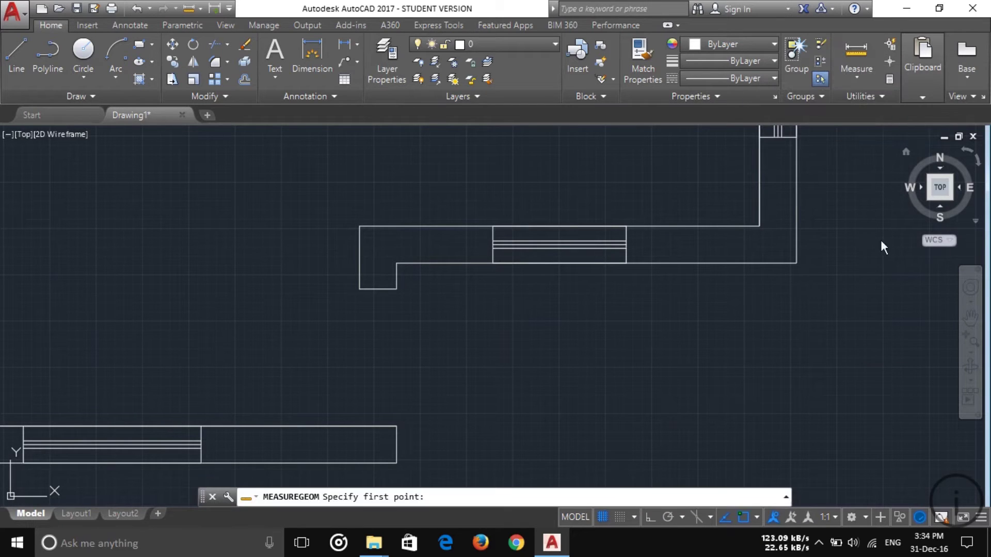
left_click(397, 263)
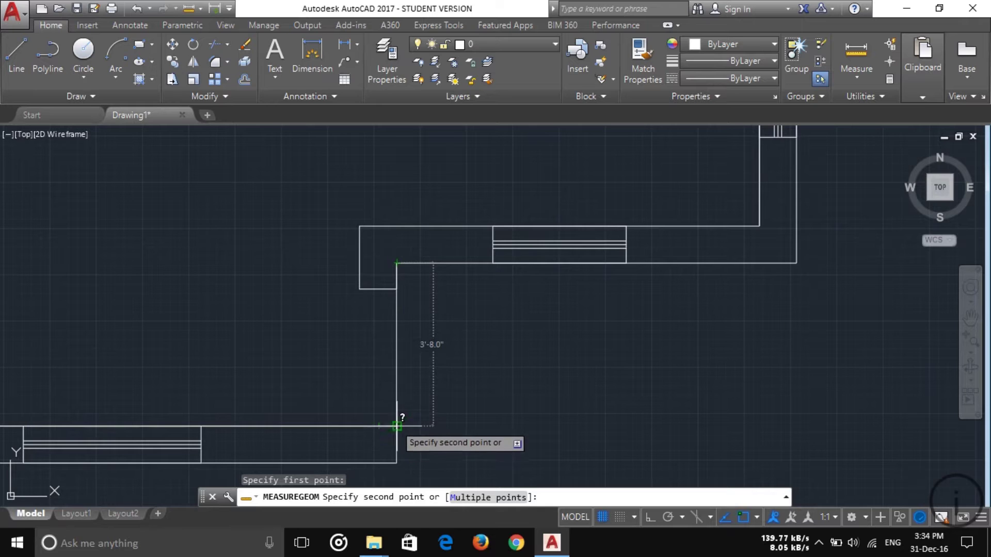
key("Escape")
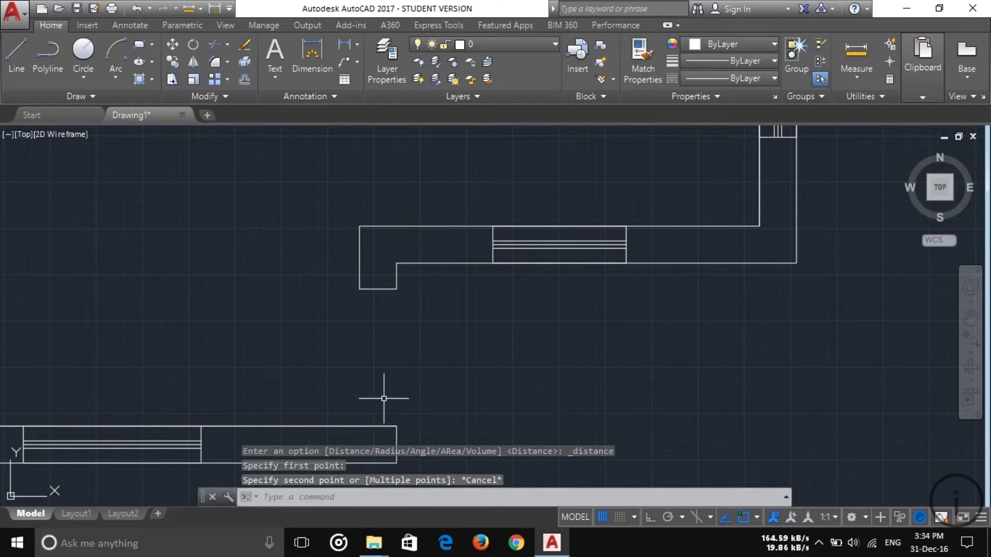
Explode the lower wall outline into separate lines
left_click(442, 264)
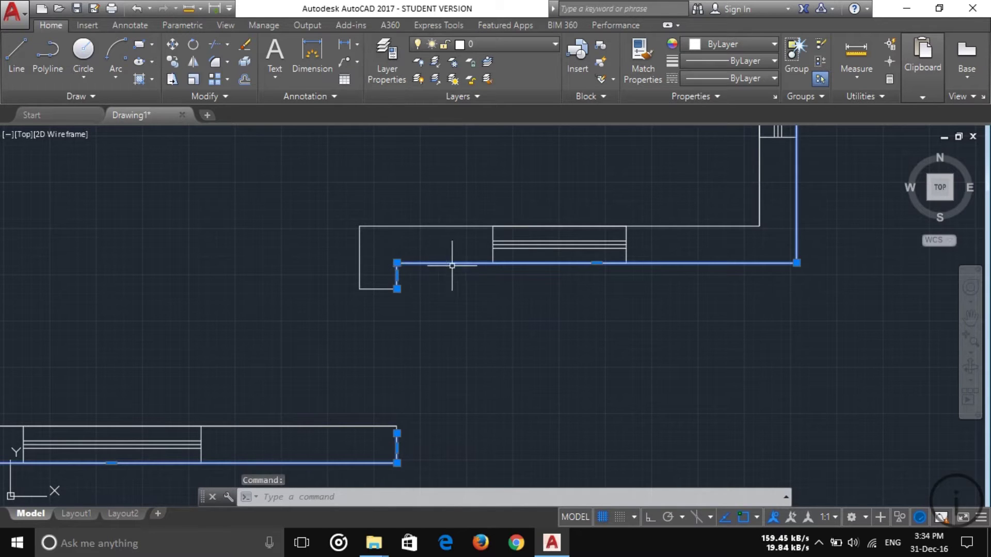
left_click(422, 226)
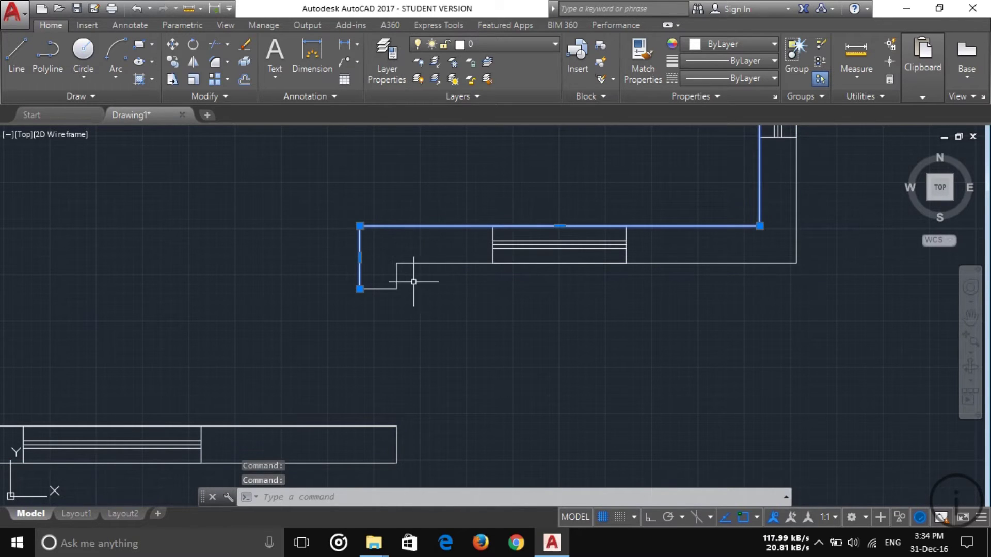
left_click(425, 263)
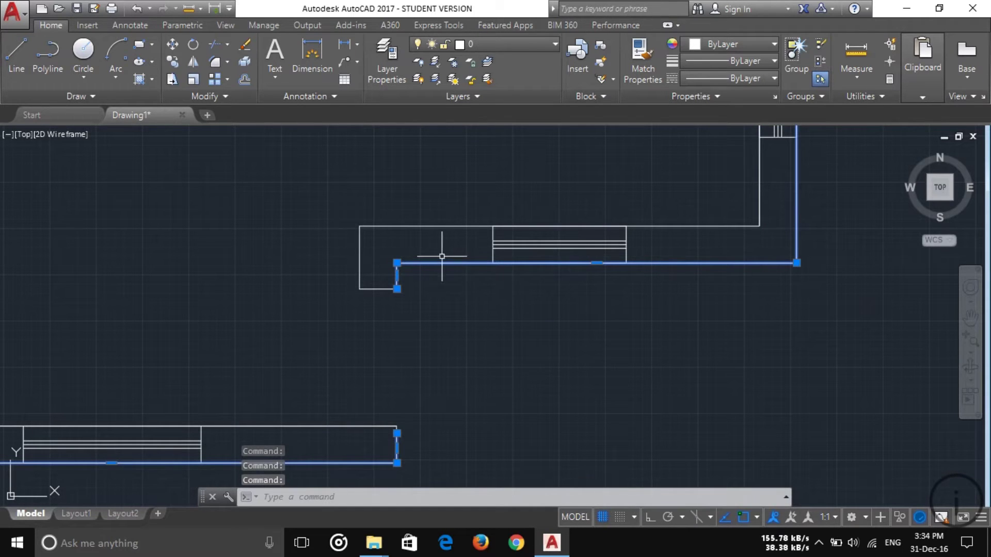
type("EXPLOde")
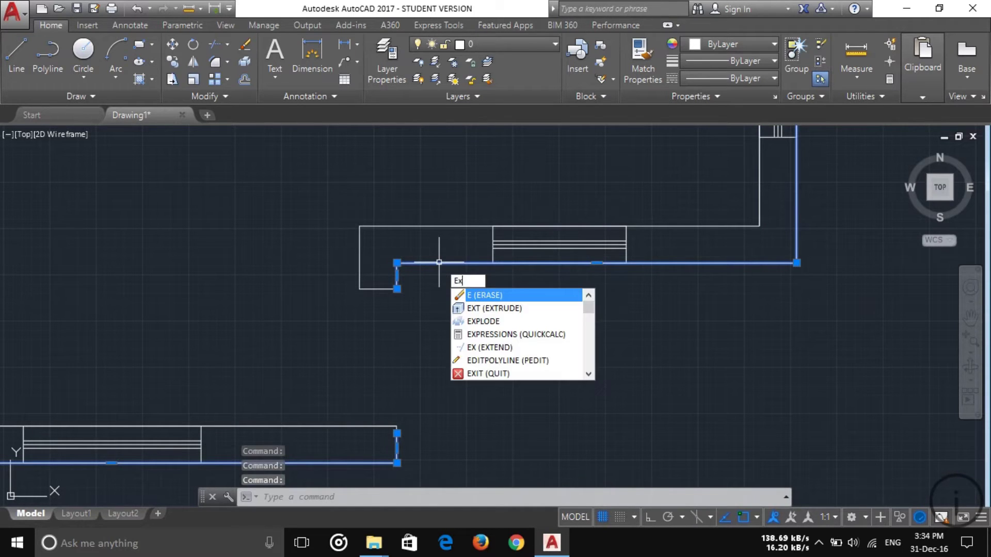
key("Return")
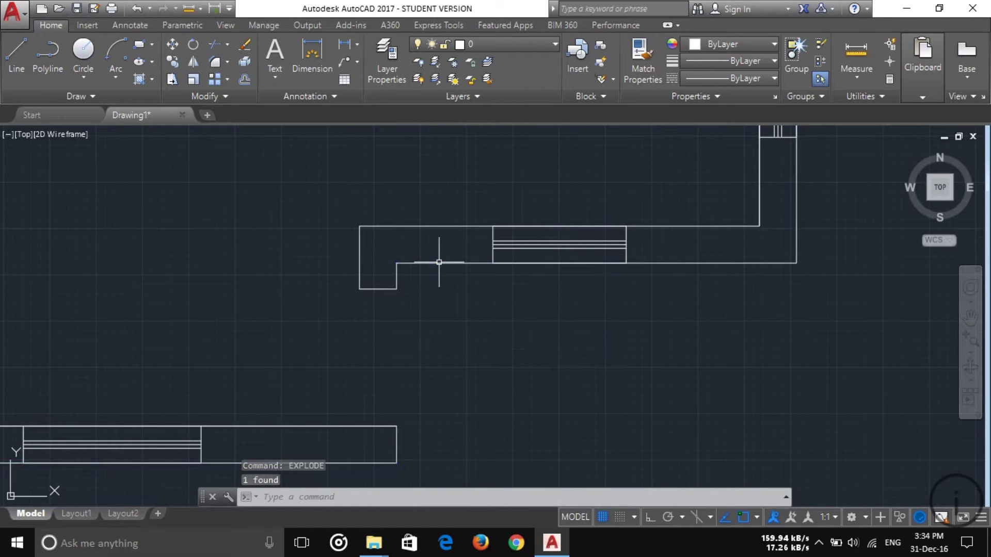
Check the exploded wall lines, then explode the upper wall outline as well
left_click(400, 272)
left_click(429, 261)
left_click(449, 282)
left_click(463, 237)
left_click(445, 283)
left_click(852, 228)
left_click(788, 220)
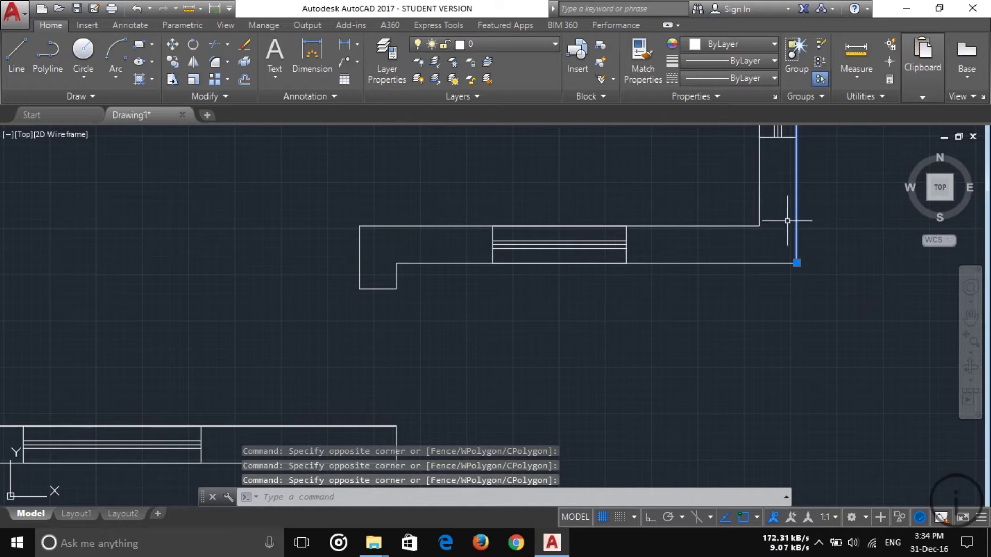
left_click(428, 320)
key("Escape")
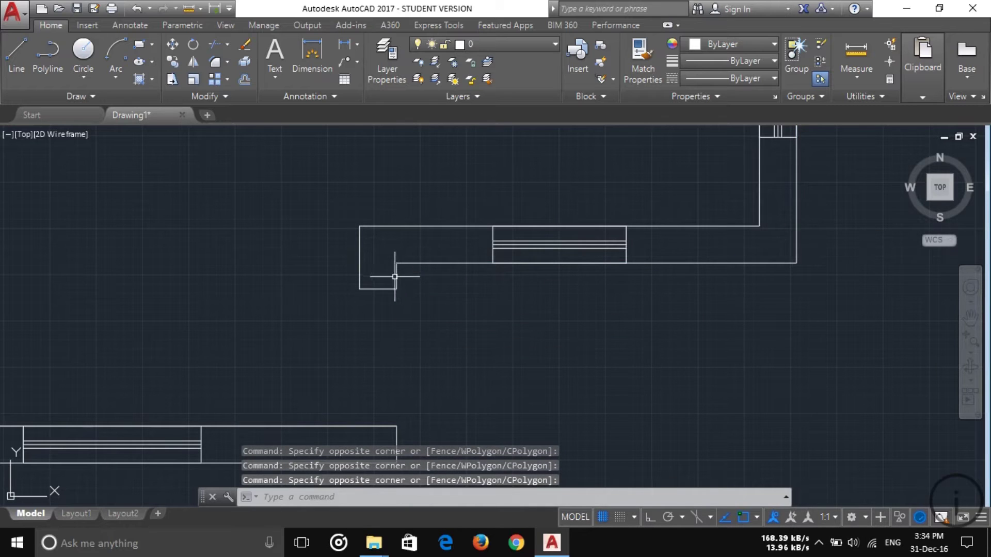
left_click(389, 226)
type("explo")
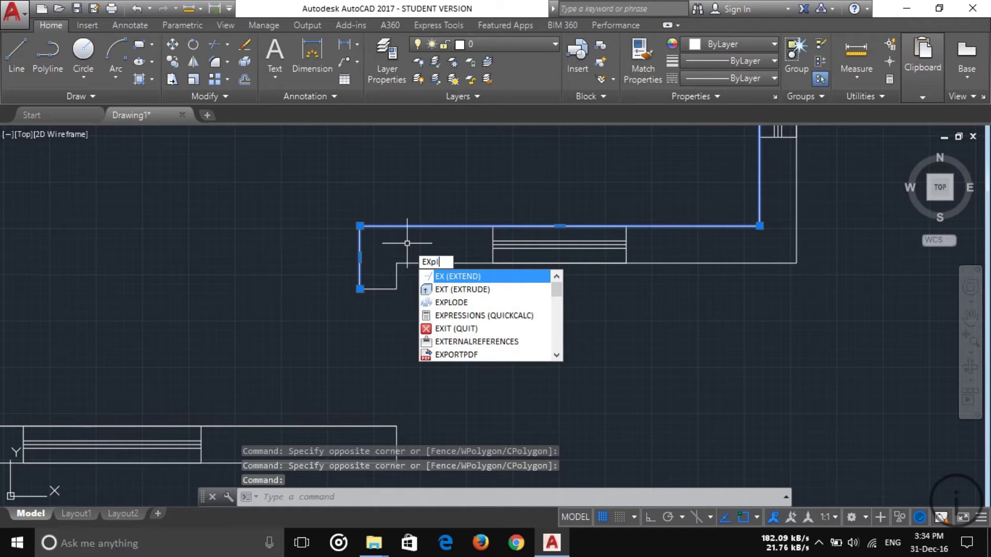
key("Return")
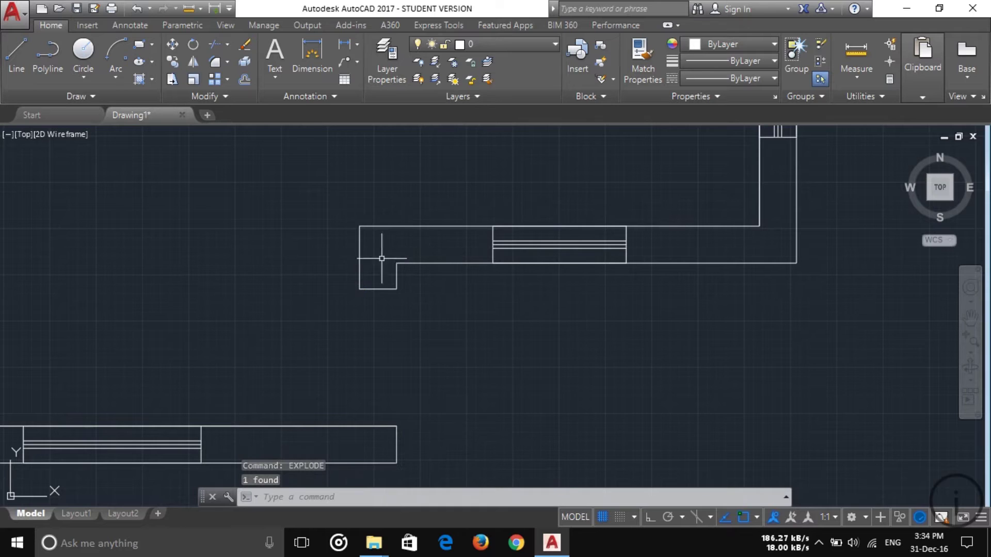
Delete the notch's three lines and pick Lengthen on the bottom wall line's grip
left_click(451, 332)
left_click(327, 271)
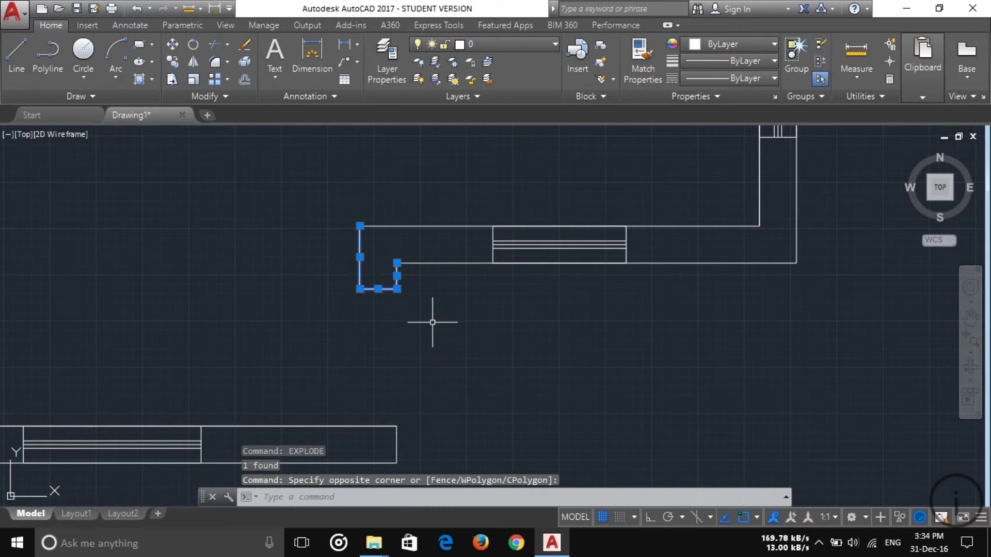
key("Delete")
left_click(415, 263)
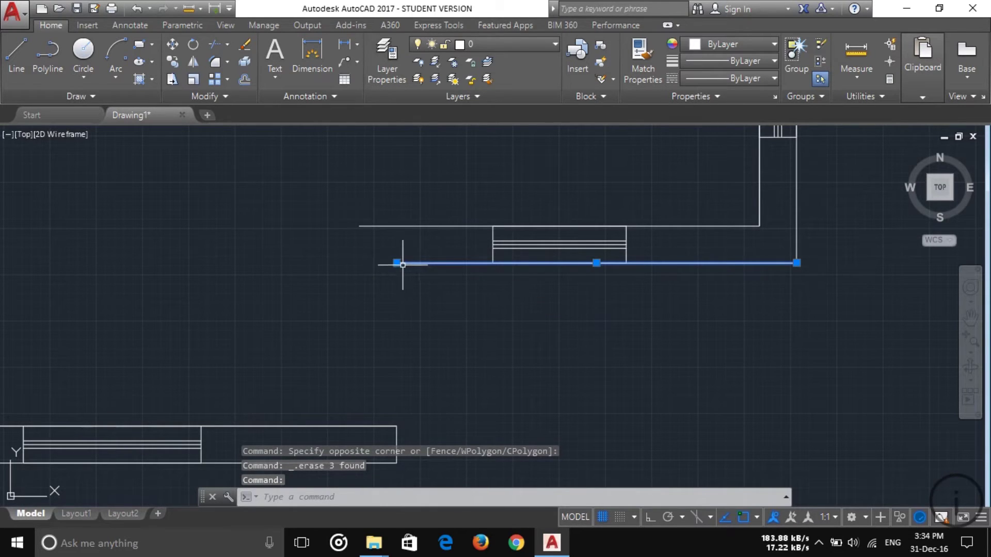
mouse_move(397, 263)
left_click(449, 305)
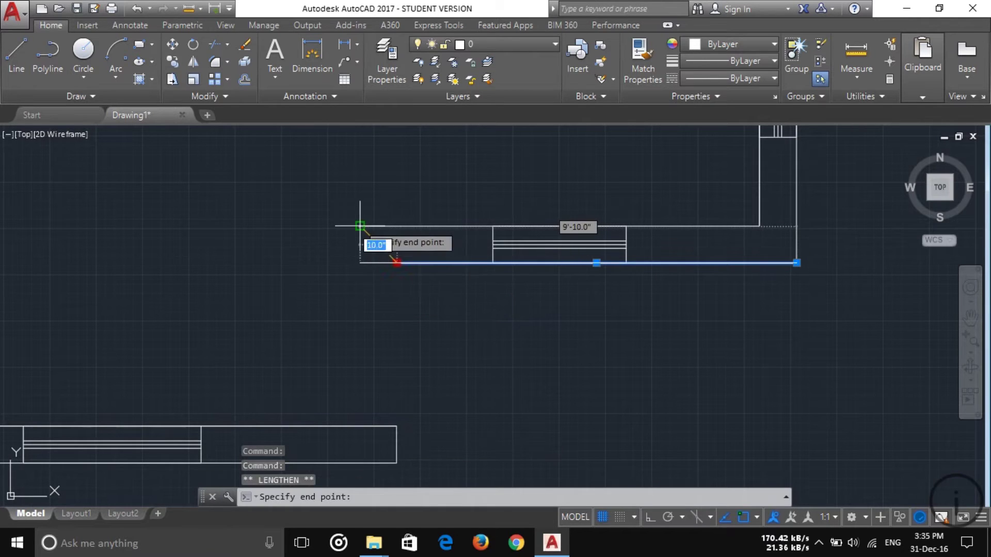
Extend the lower wall line to the left end and close it with a vertical line
left_click(359, 263)
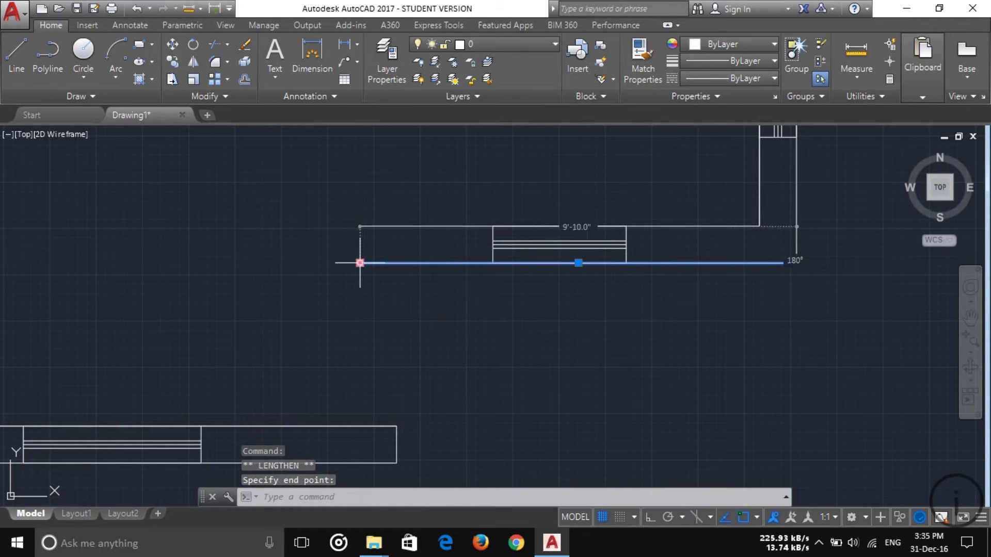
key("Escape")
key("Escape")
key("l")
key("Return")
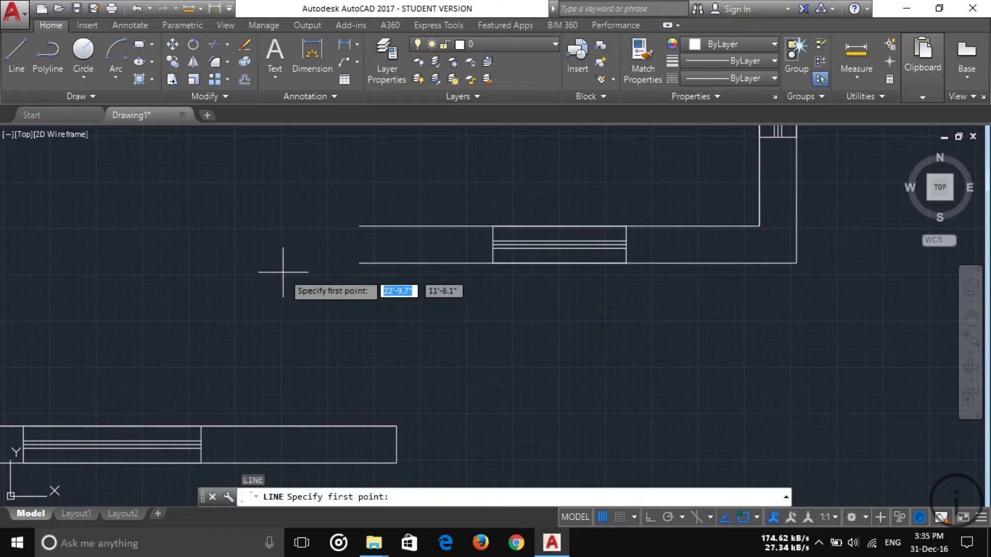
left_click(359, 263)
left_click(360, 226)
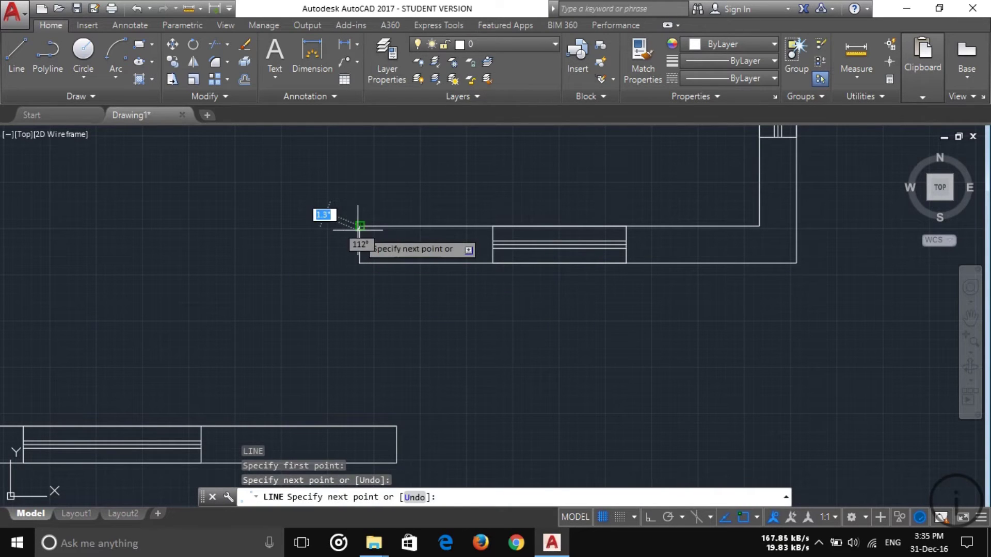
key("Escape")
key("Escape")
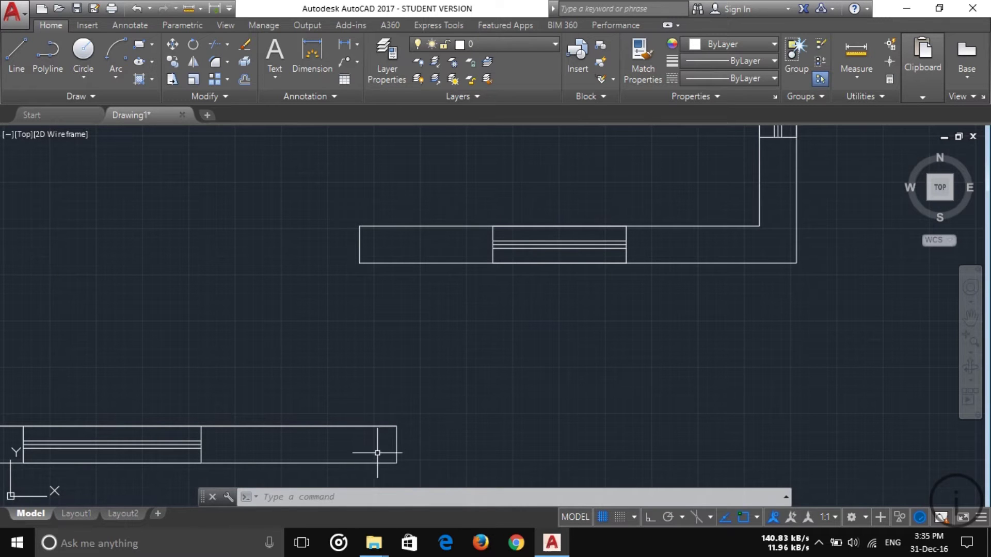
left_click(16, 51)
Draw a small 3" by 10" rectangle on the wall with ortho on (3", 10", 3")
scroll(382, 438, "up", 1)
scroll(397, 441, "down", 1)
scroll(397, 441, "up", 3)
left_click(405, 396)
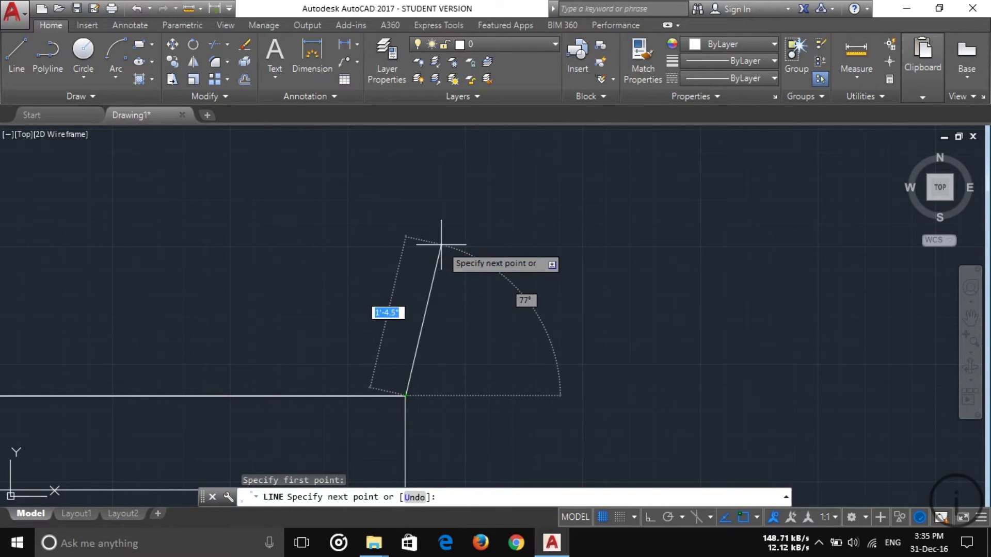
key("F8")
type("3\"")
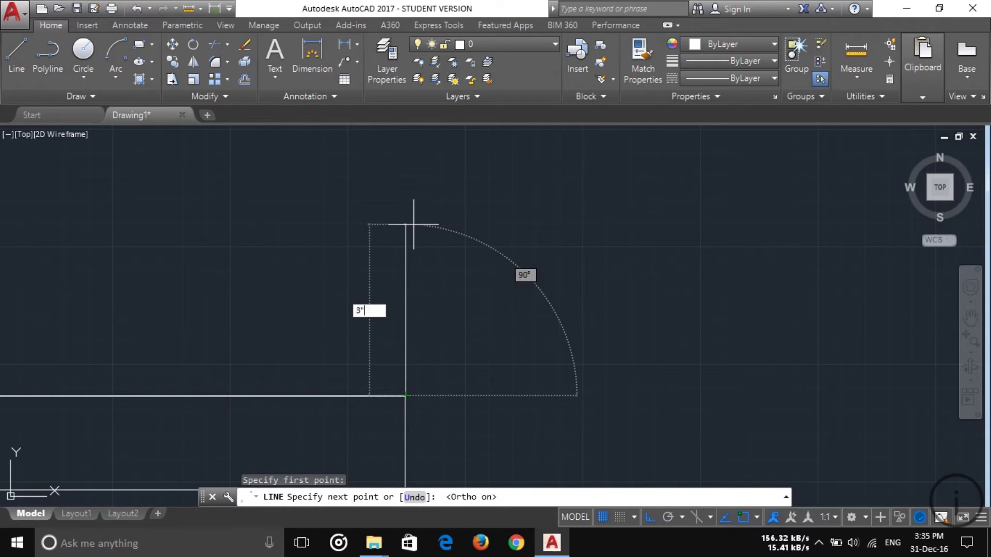
key("Return")
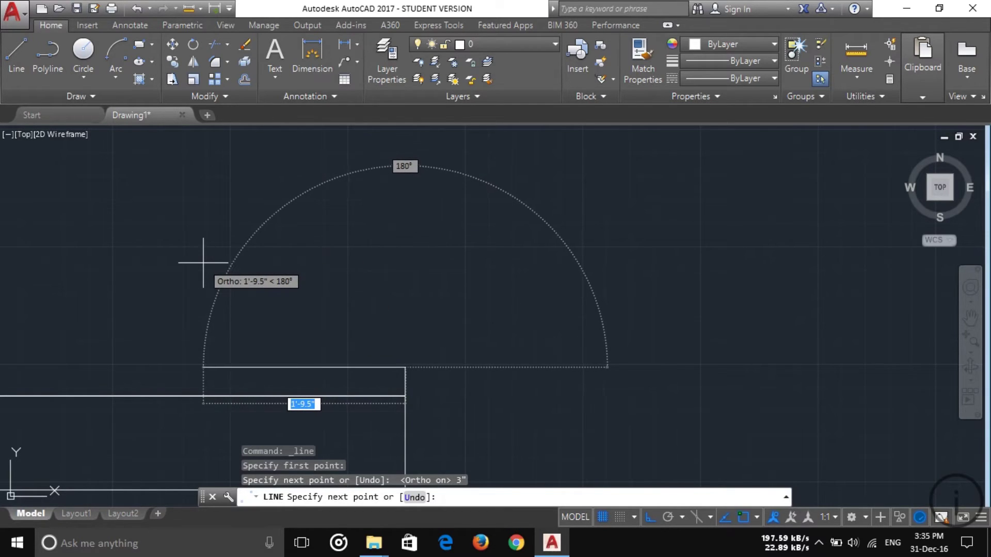
type("10")
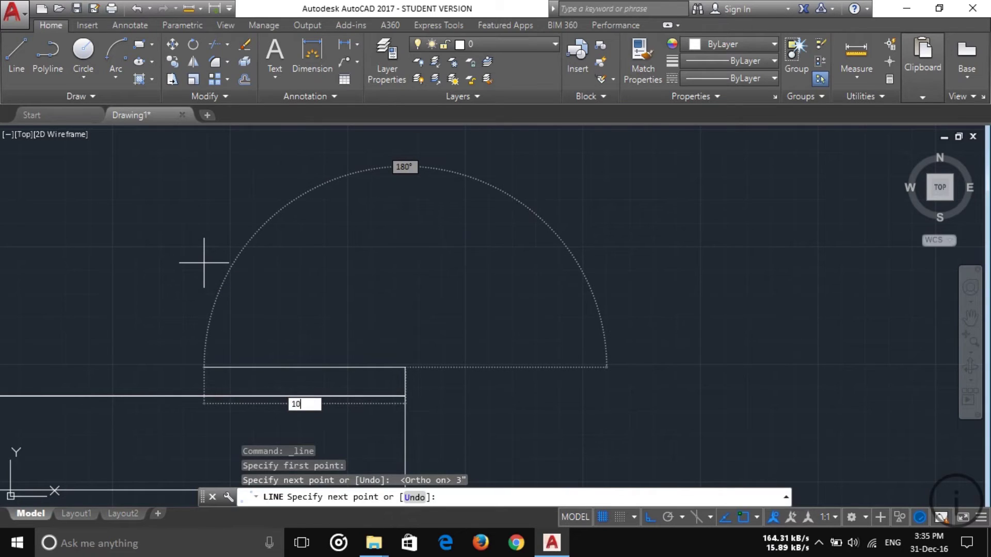
key("Return")
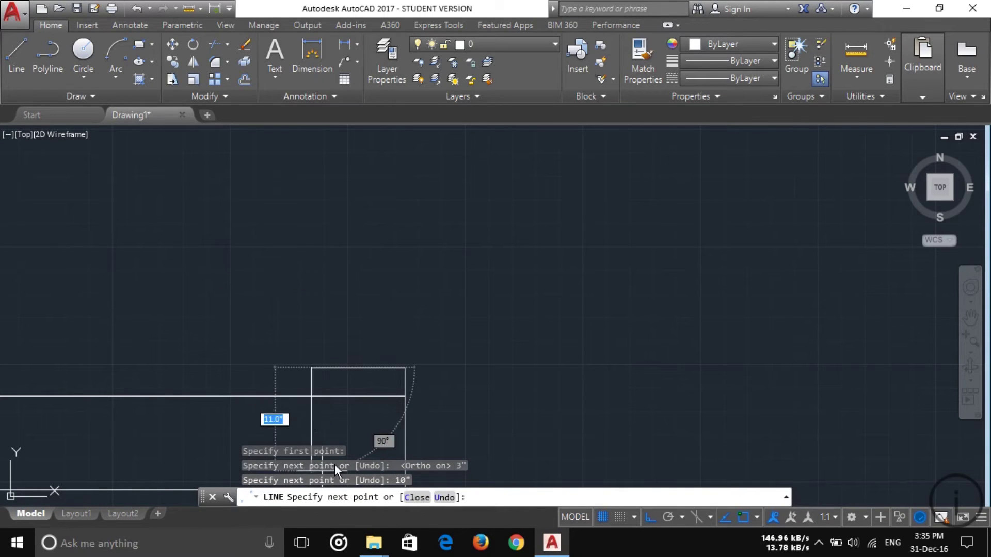
type("3")
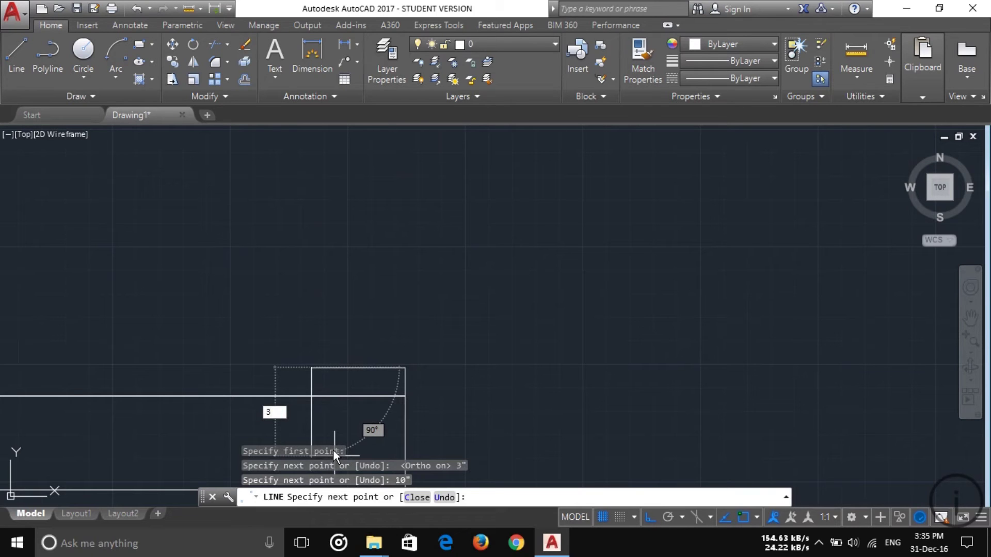
key("Return")
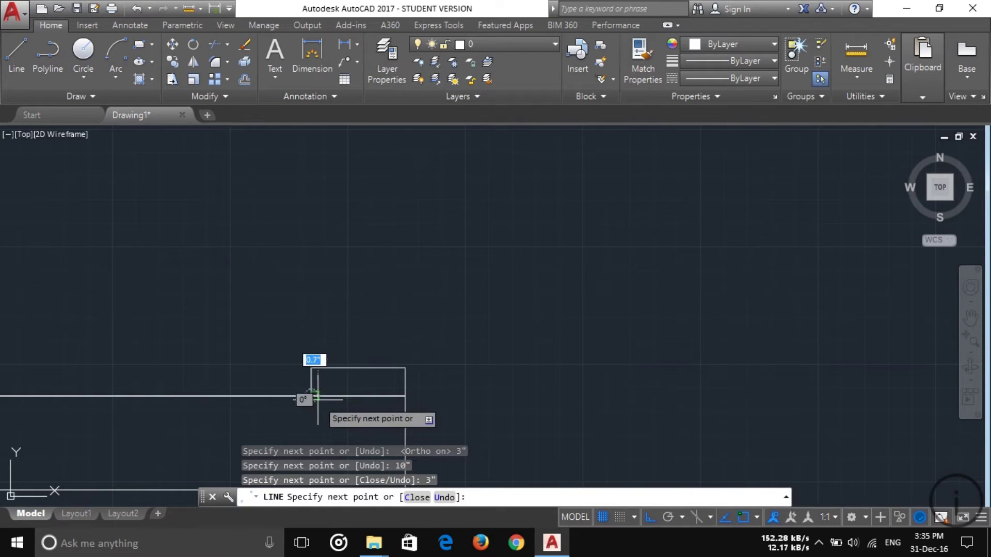
key("Return")
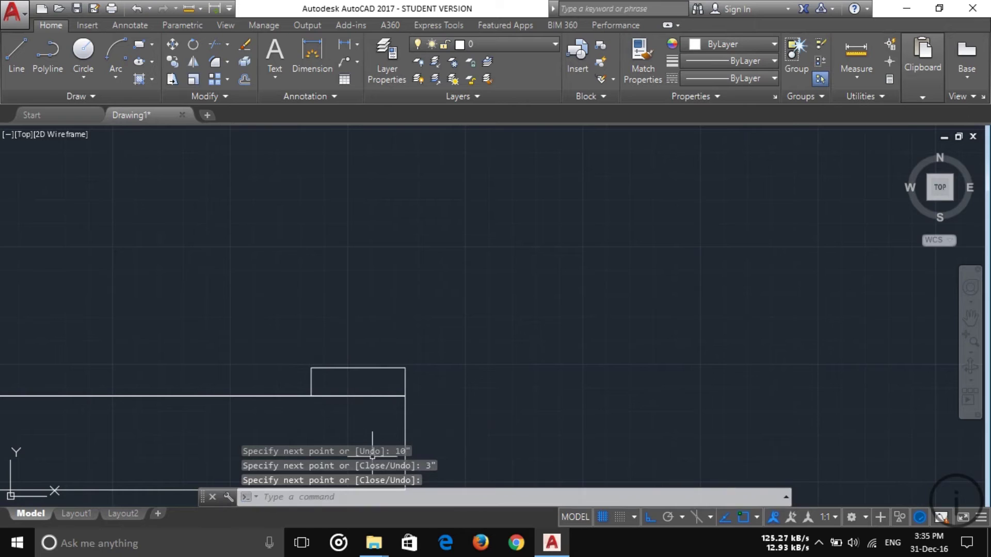
Erase the wall line segment beneath the small rectangle after an unsuccessful trim
middle_click_drag(351, 409, 377, 309)
scroll(376, 317, "up", 2)
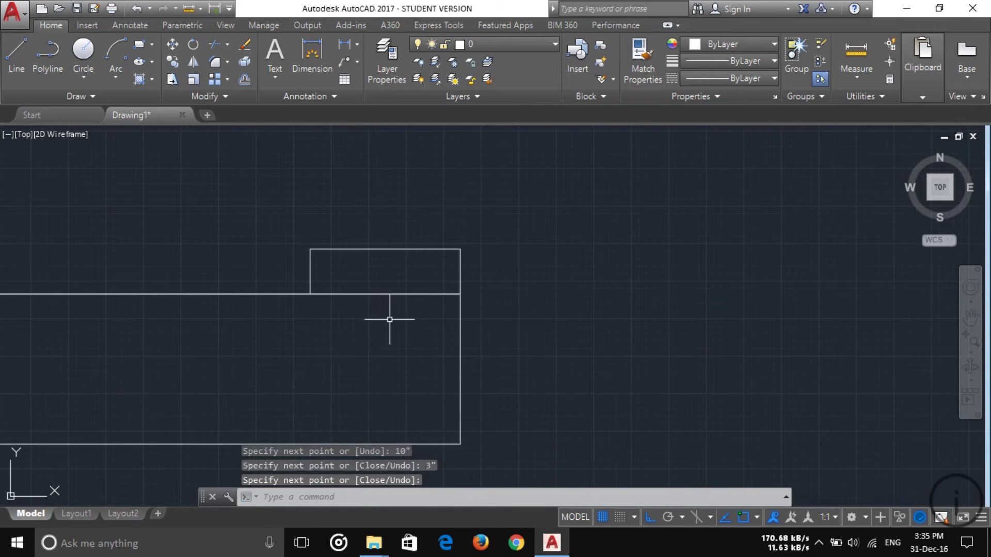
left_click(393, 294)
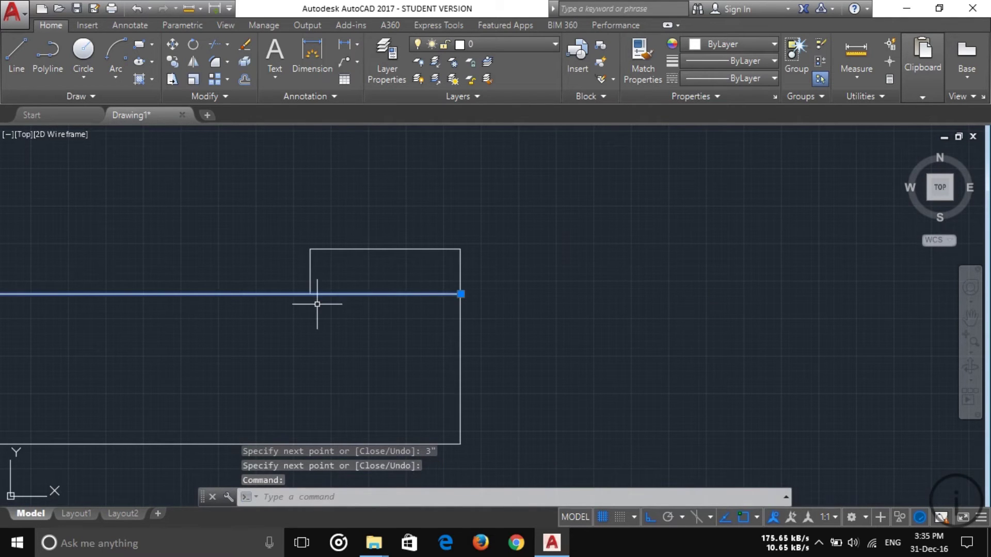
key("Escape")
type("tr")
key("Return")
key("Return")
left_click(398, 340)
left_click(395, 281)
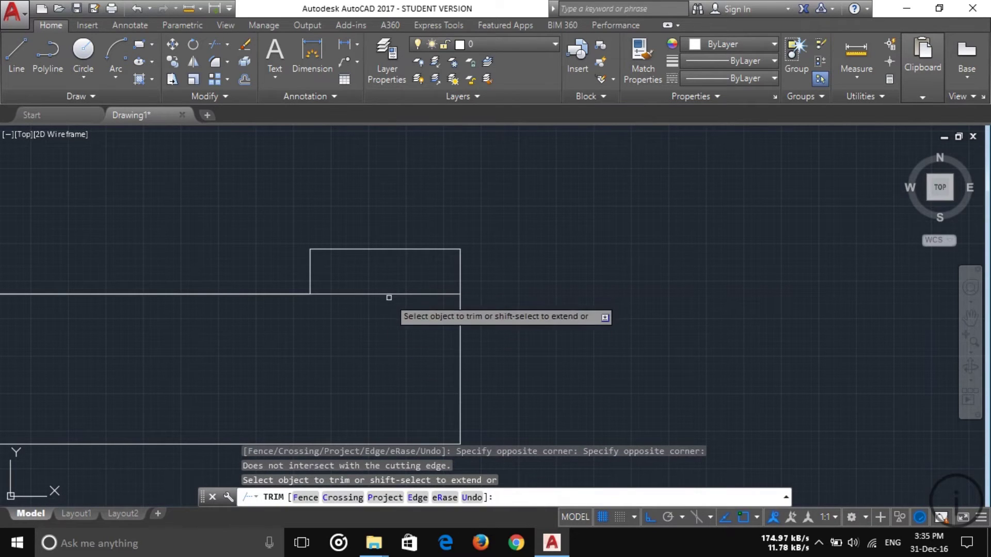
key("Escape")
left_click(388, 294)
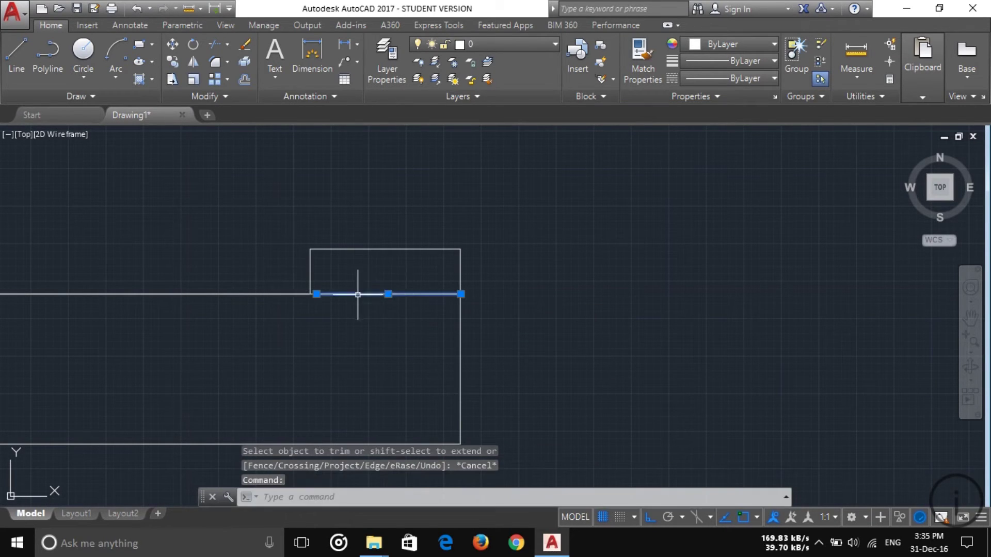
key("Delete")
scroll(315, 294, "up", 5)
type("tr")
key("Return")
key("Return")
left_click_drag(349, 327, 330, 310)
left_click_drag(330, 310, 310, 288)
scroll(367, 312, "down", 4)
scroll(407, 325, "down", 3)
key("Escape")
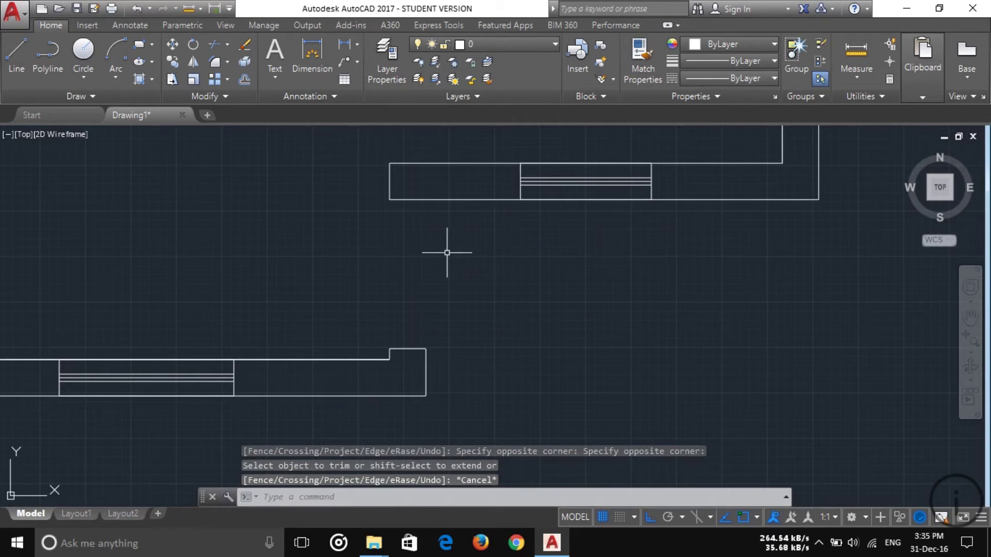
left_click(856, 52)
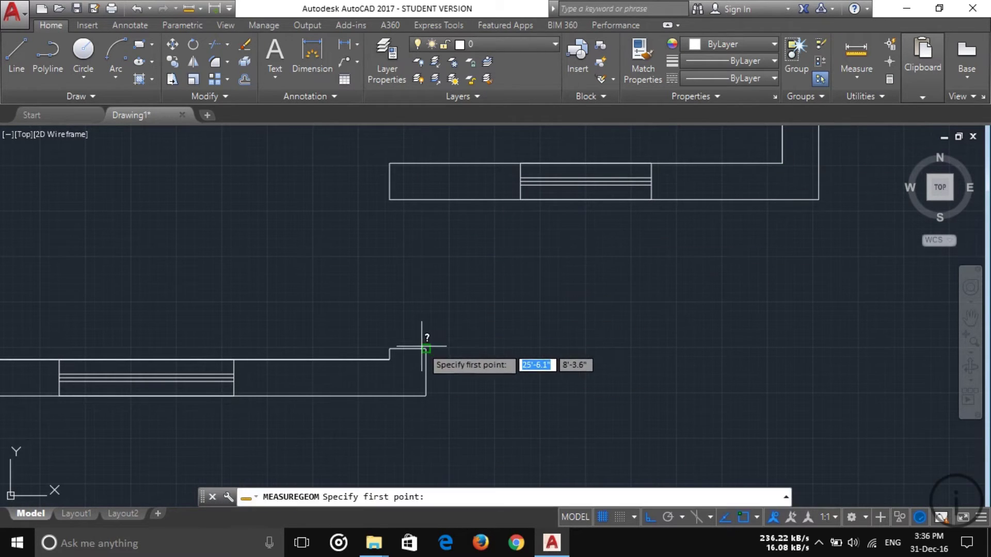
left_click(421, 346)
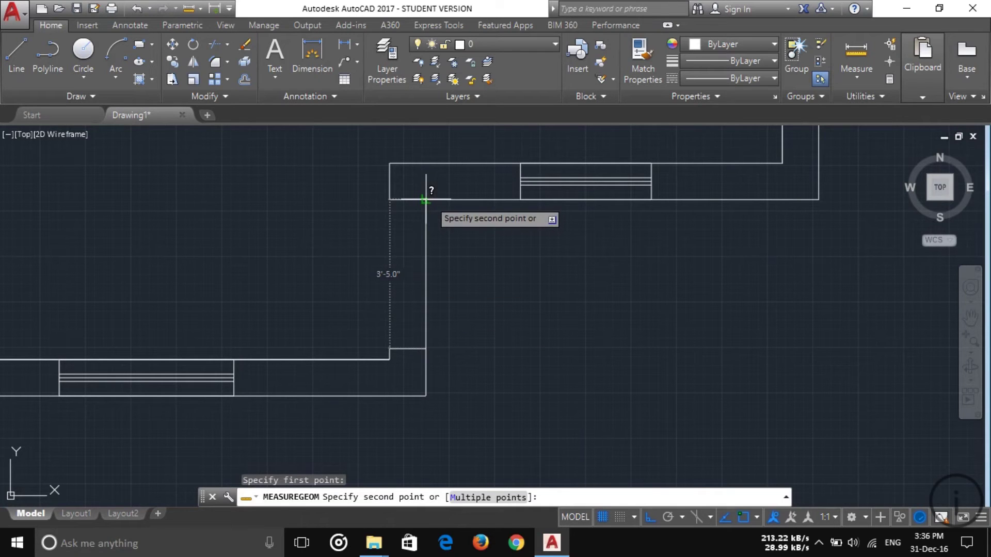
key("Escape")
scroll(449, 270, "down", 4)
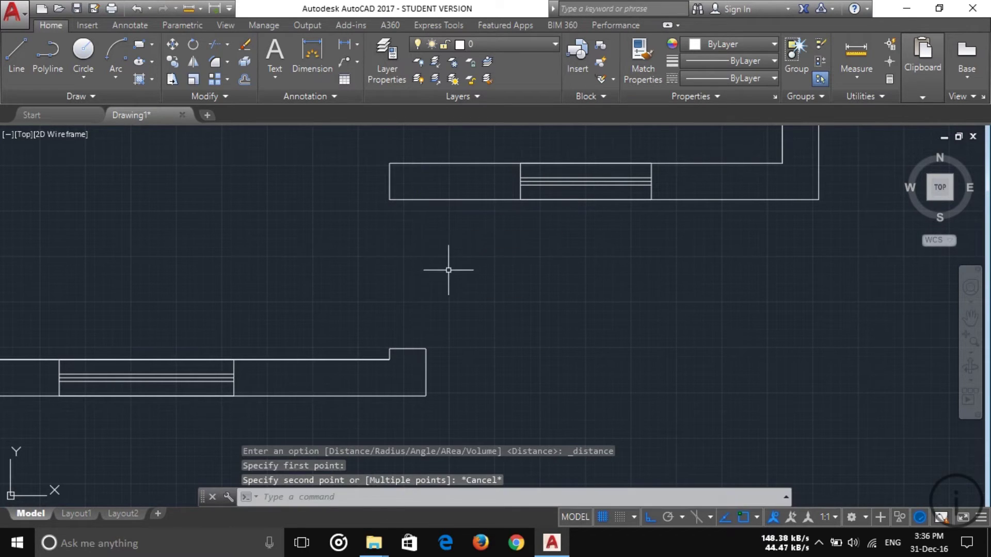
scroll(451, 274, "down", 4)
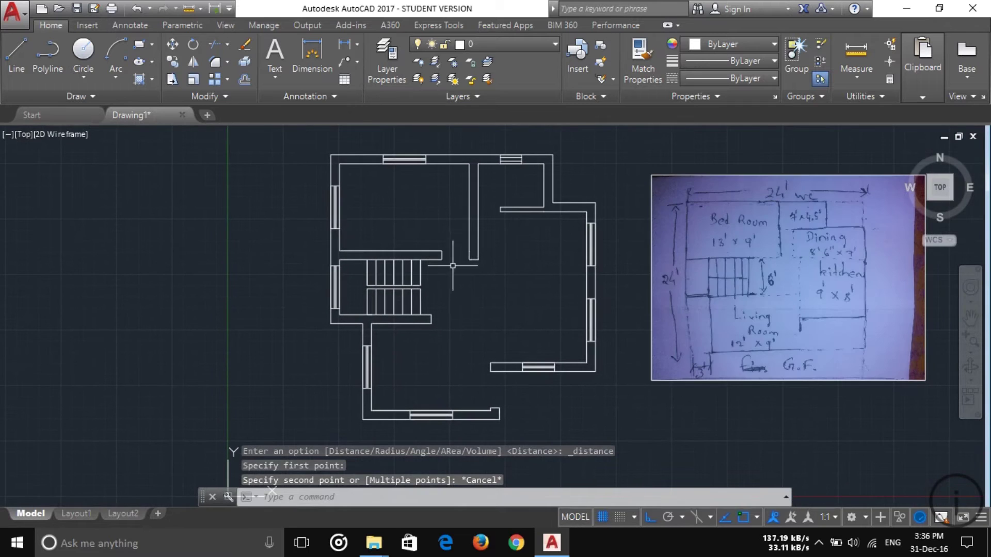
scroll(439, 242, "up", 3)
scroll(445, 262, "up", 3)
middle_click_drag(466, 261, 482, 326)
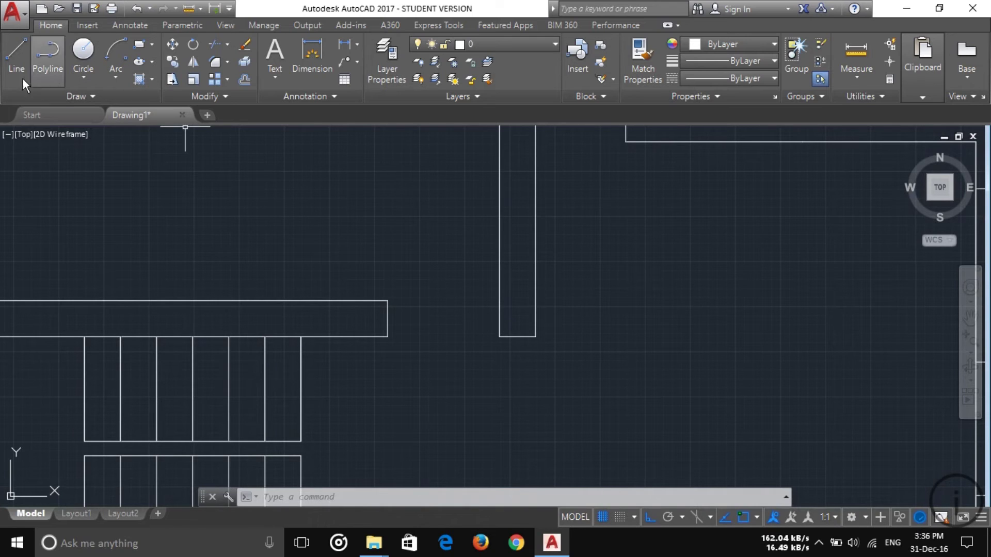
left_click(14, 66)
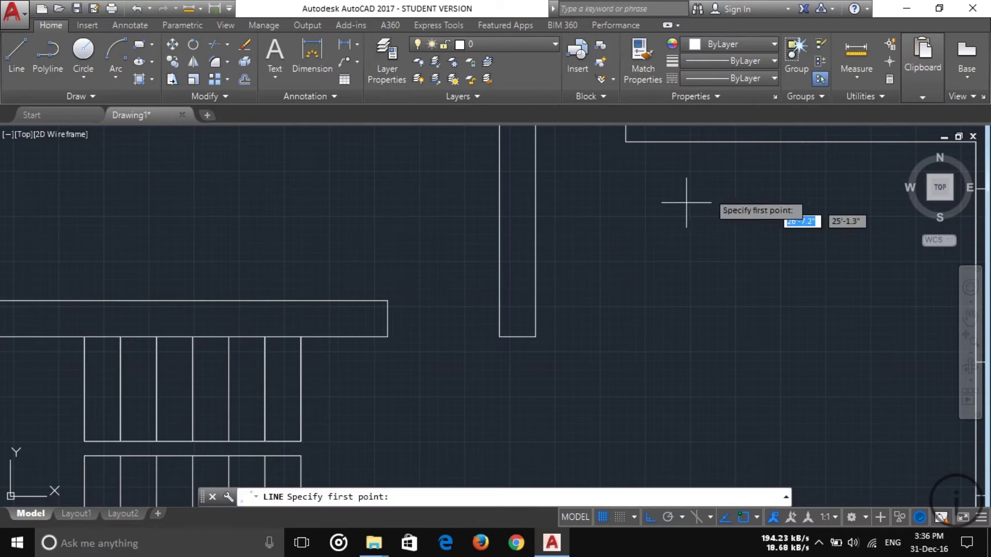
left_click(866, 49)
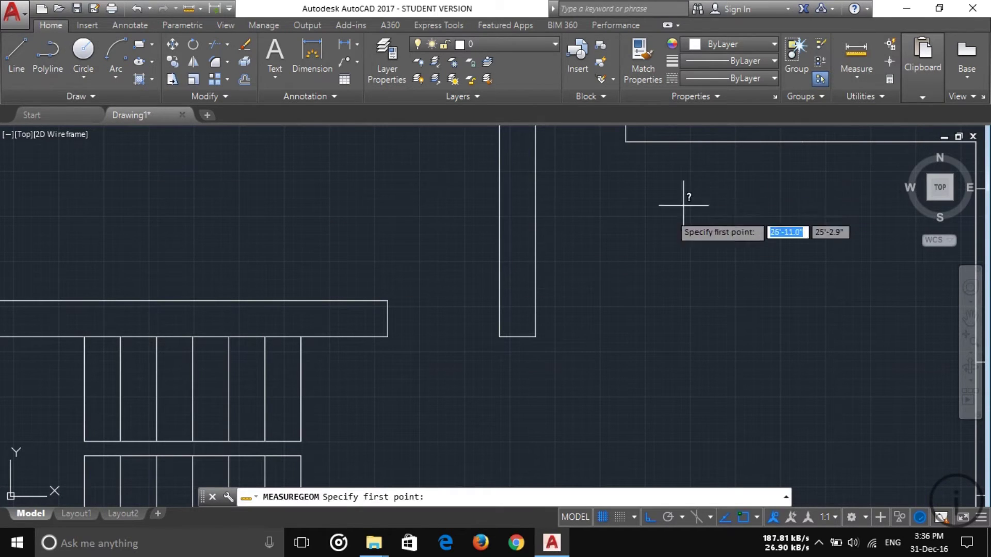
left_click(494, 338)
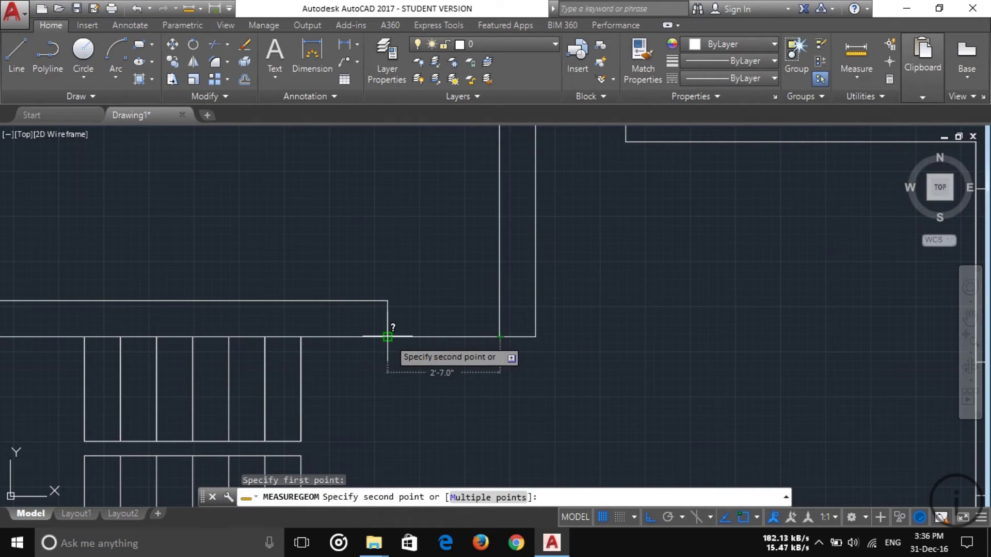
key("Escape")
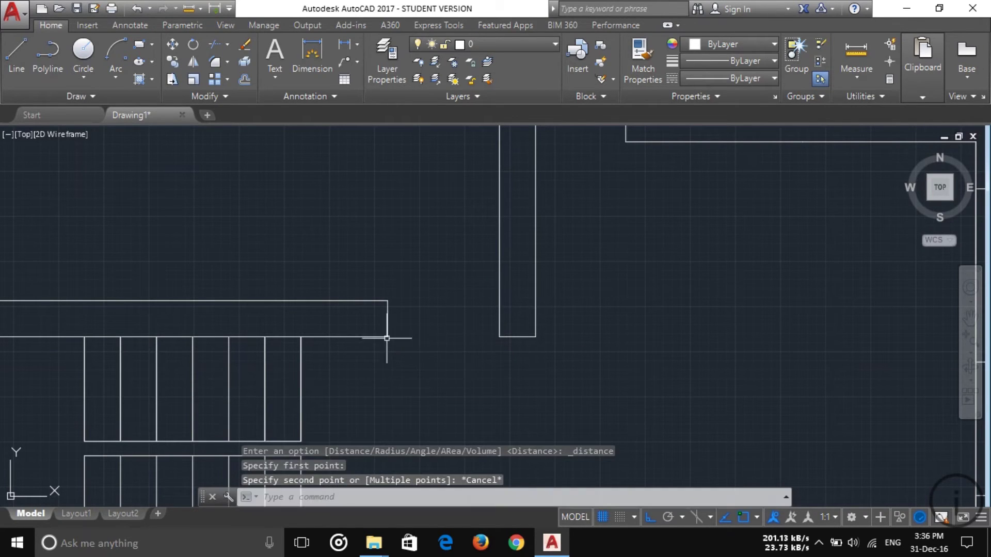
Draw a 3' line left from the narrow wall's bottom corner, then a vertical line upward
left_click(16, 51)
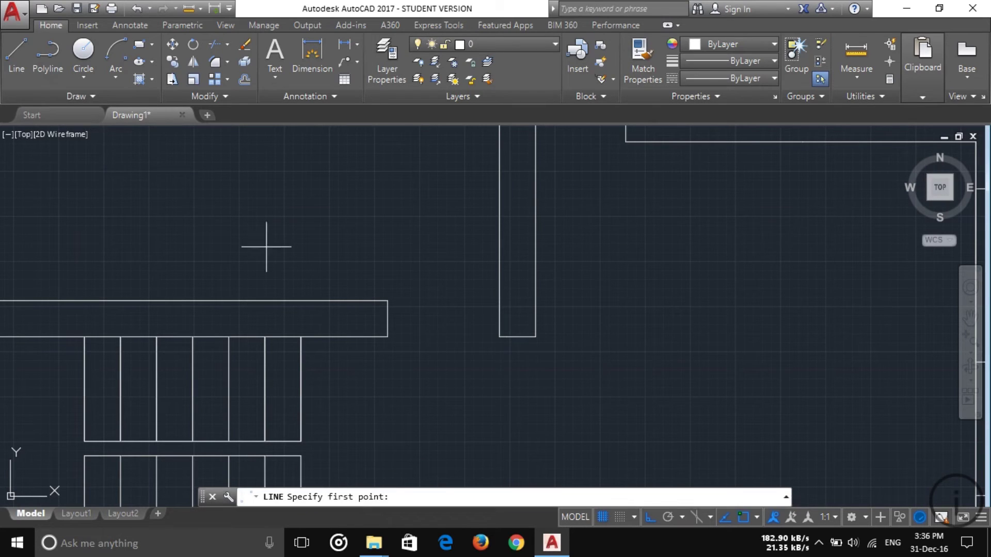
scroll(504, 336, "up", 3)
left_click(503, 335)
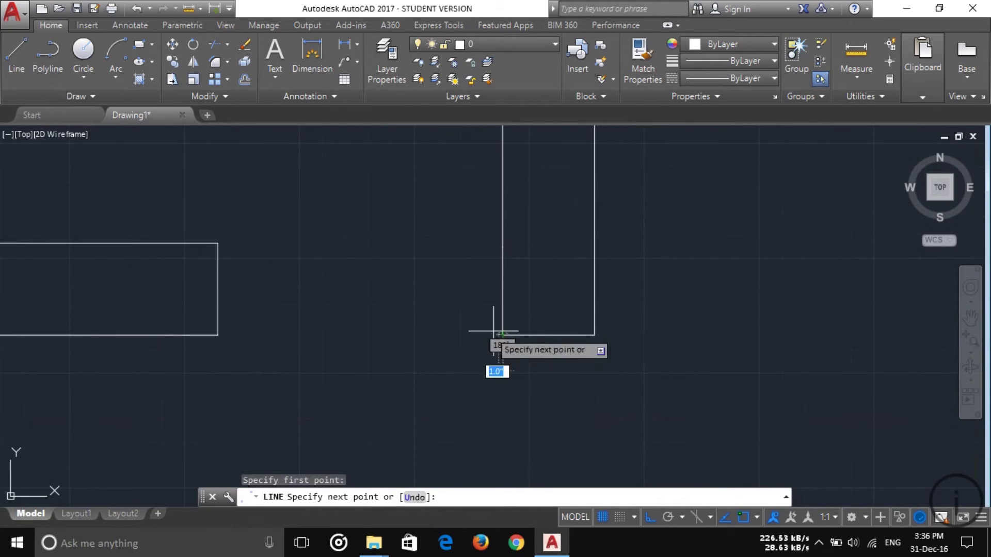
type("3")
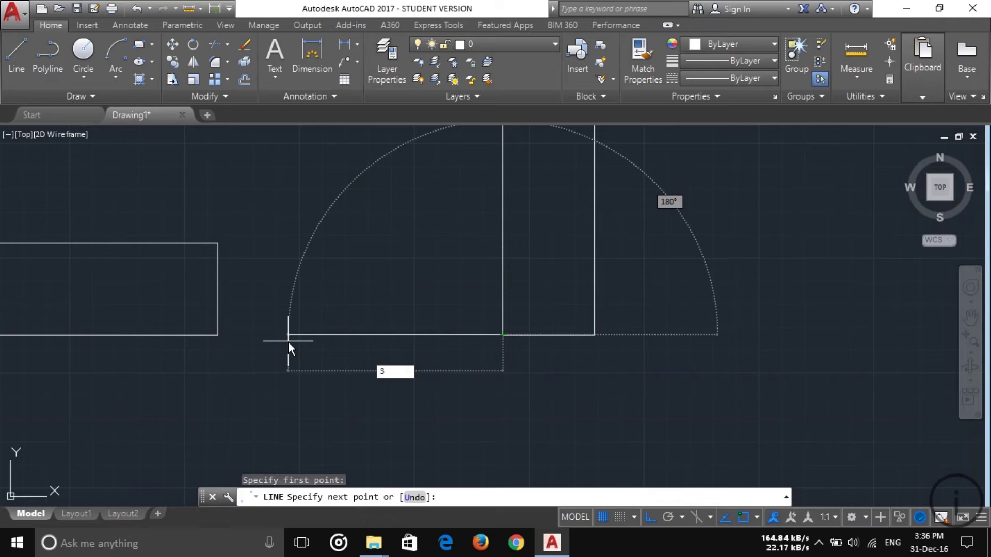
type("'")
key("Return")
middle_click_drag(159, 235, 177, 348)
left_click(189, 203)
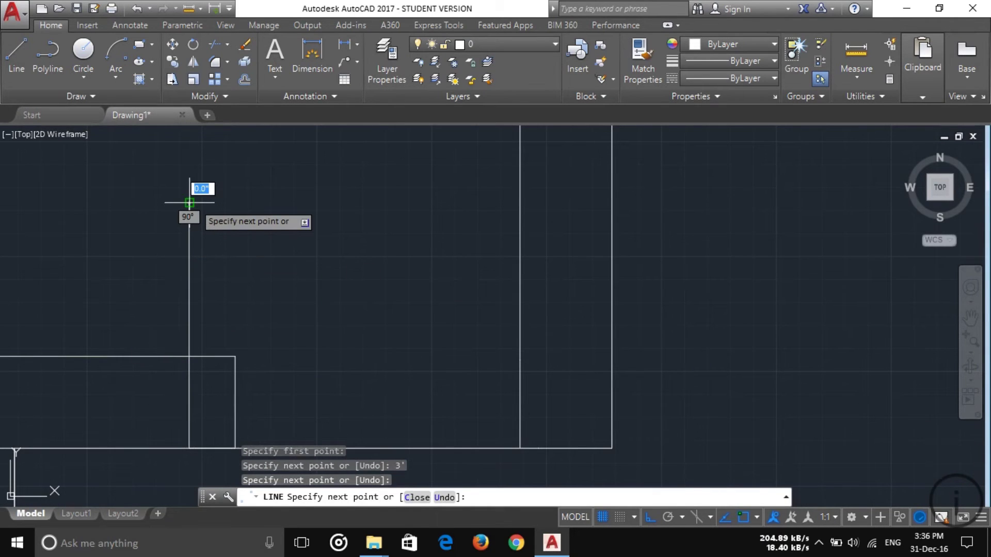
key("Return")
scroll(325, 357, "down", 2)
middle_click_drag(332, 349, 335, 300)
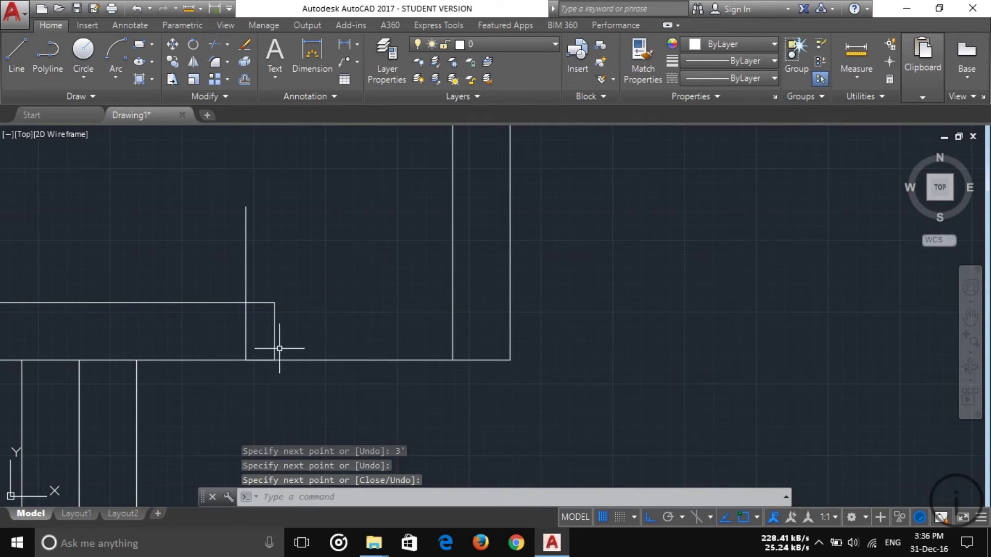
left_click(272, 314)
Trim away the short overhanging line piece beside the narrow wall
left_click(267, 298)
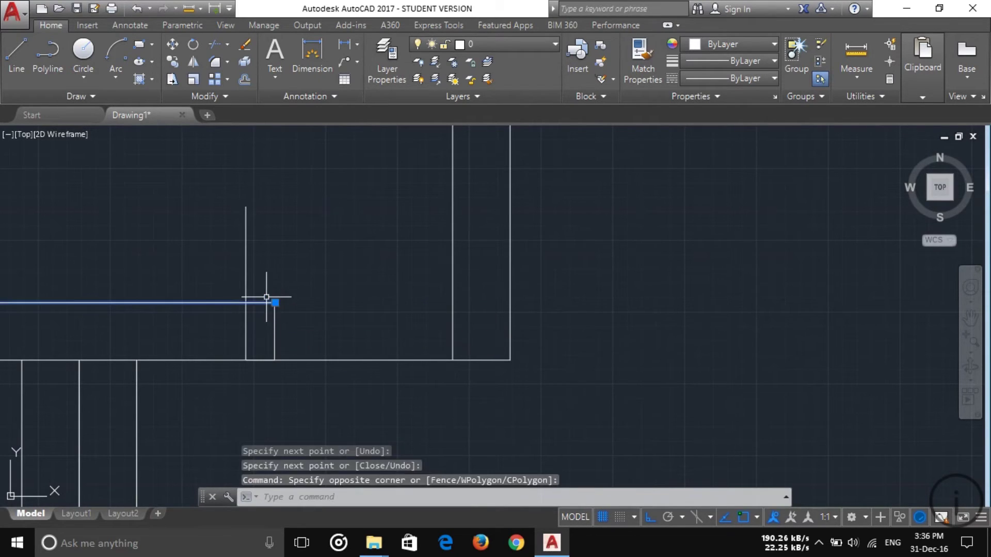
scroll(313, 325, "down", 2)
middle_click_drag(369, 332, 398, 328)
scroll(398, 327, "up", 2)
scroll(206, 313, "down", 2)
middle_click_drag(207, 313, 354, 332)
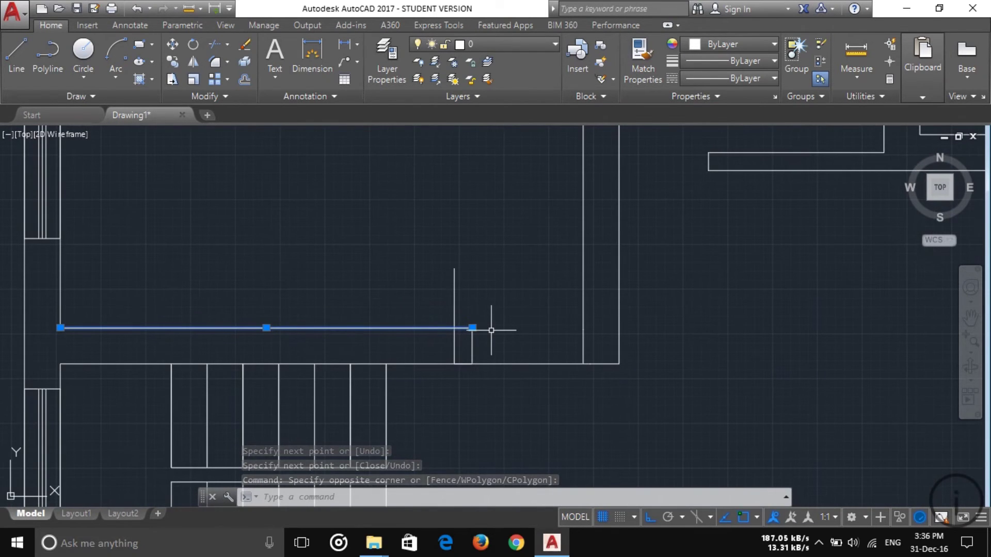
key("Escape")
type("tr")
key("Return")
key("Return")
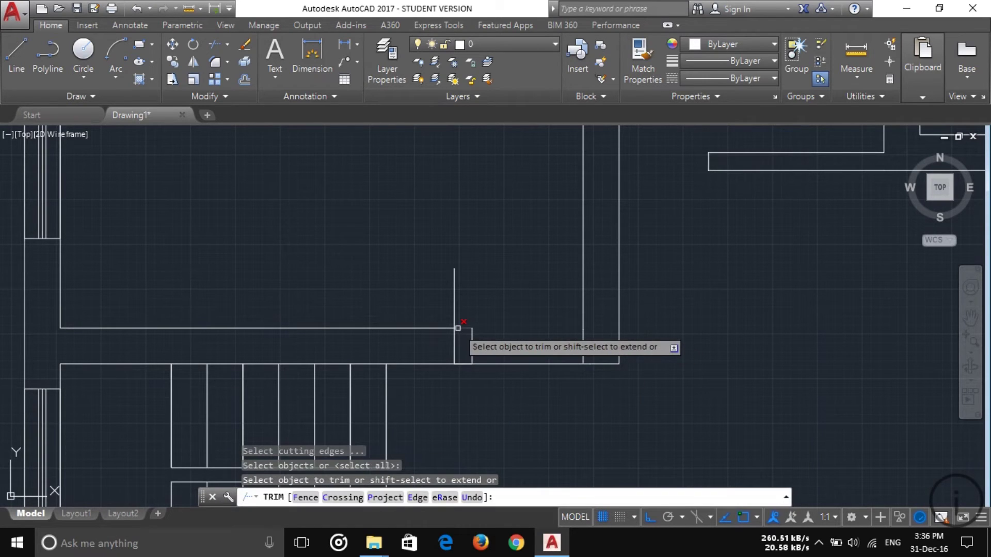
left_click(459, 328)
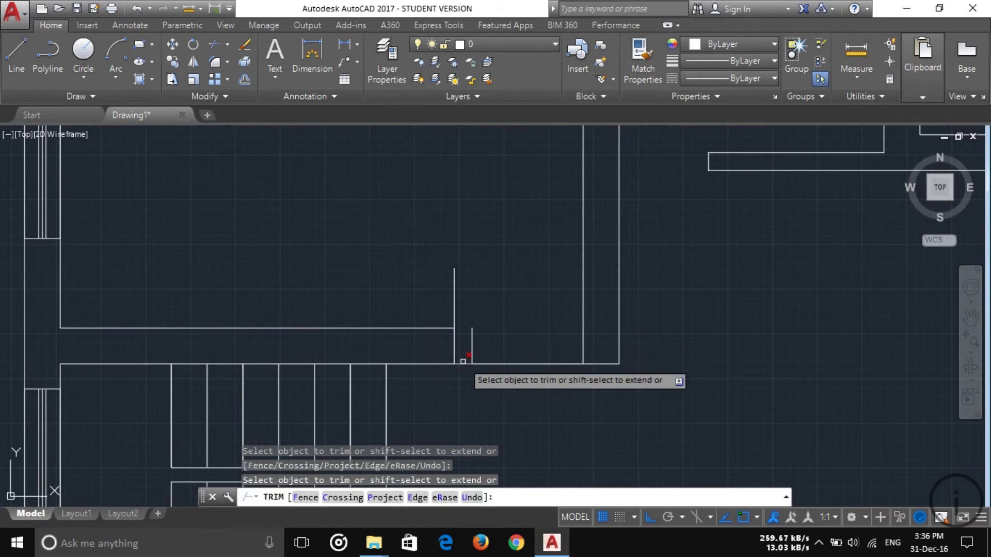
left_click(504, 363)
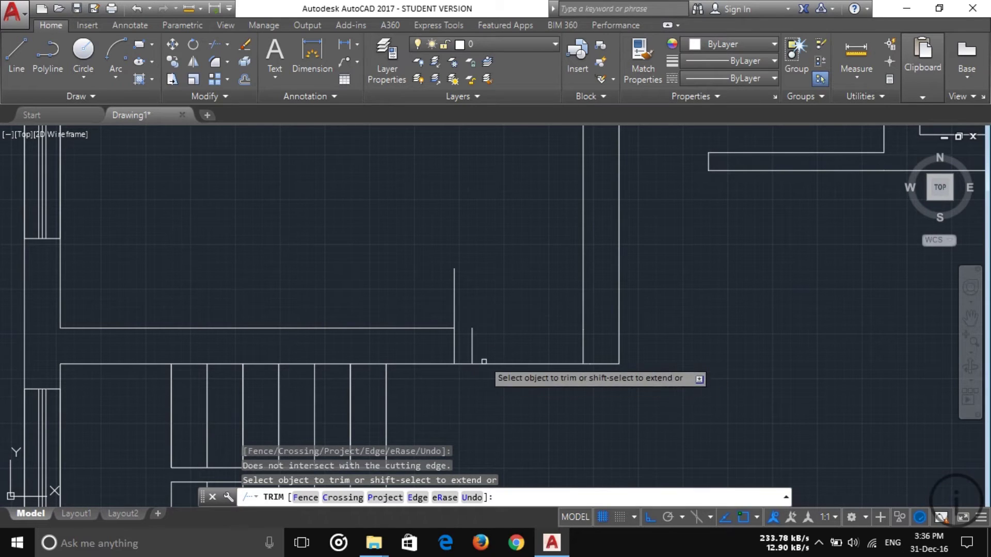
Delete the short vertical stub and short horizontal segment, undoing an accidental long-line deletion
key("Escape")
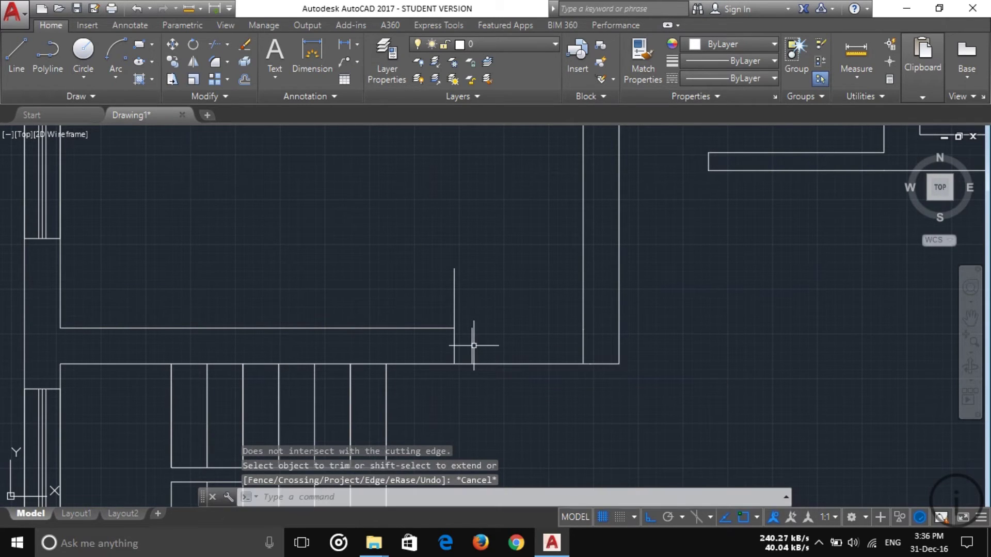
left_click(472, 345)
key("Delete")
left_click(524, 365)
key("Delete")
left_click(471, 362)
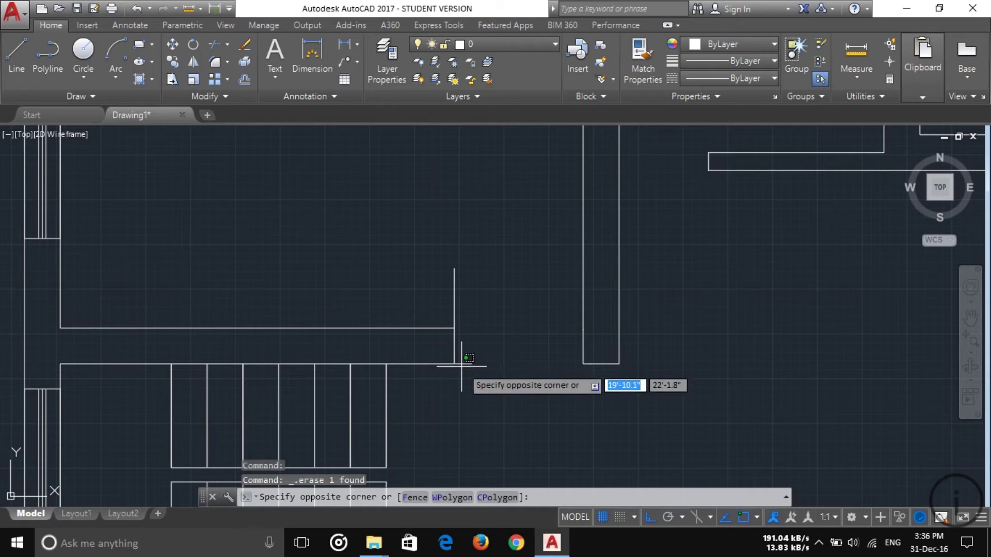
left_click(465, 367)
key("Delete")
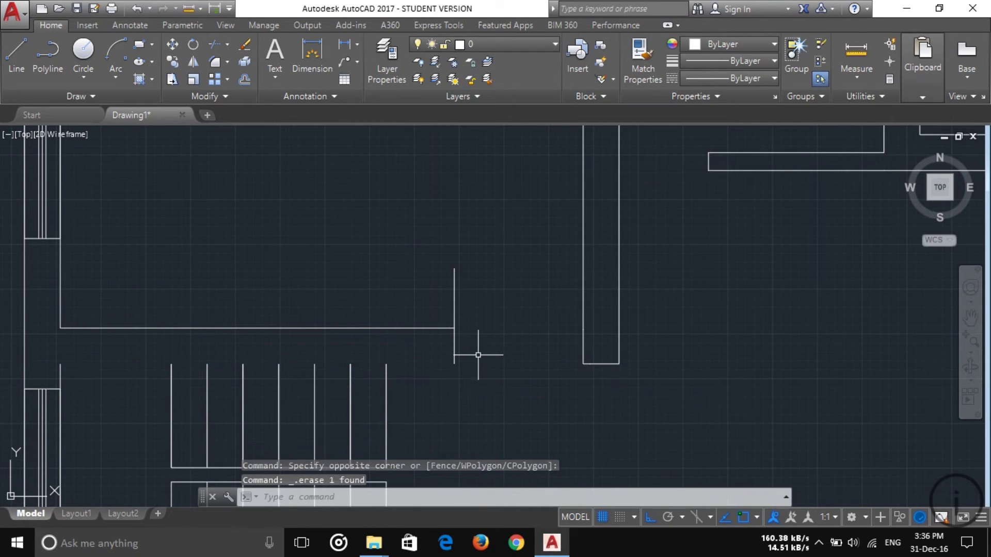
key("ctrl+z")
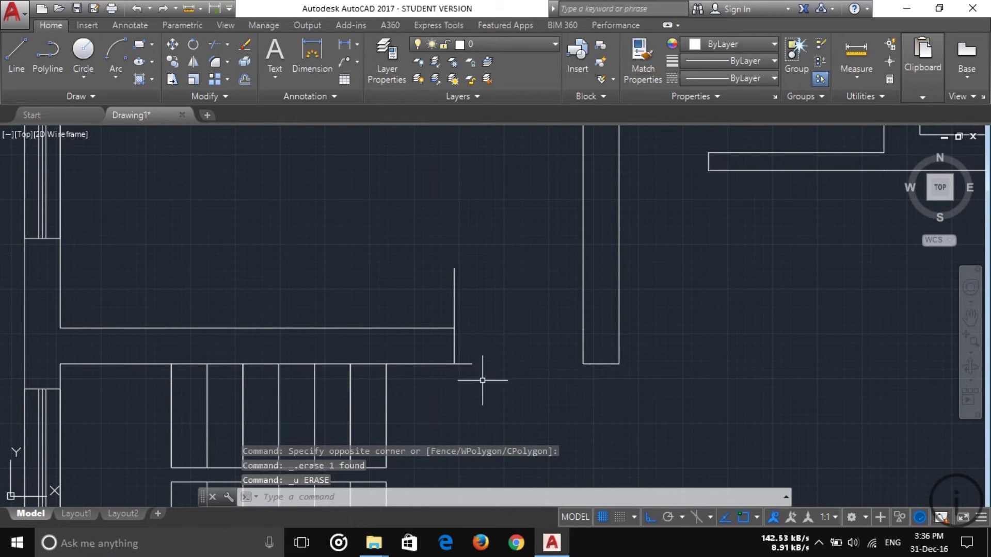
Trim the excess vertical wall line so the strip ends closed
type("tr")
key("Return")
key("Return")
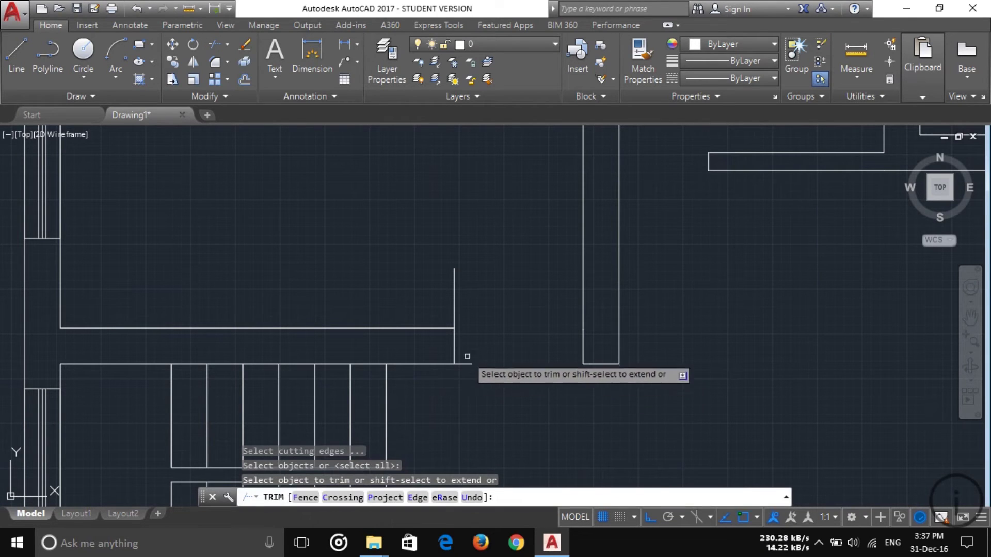
left_click(455, 285)
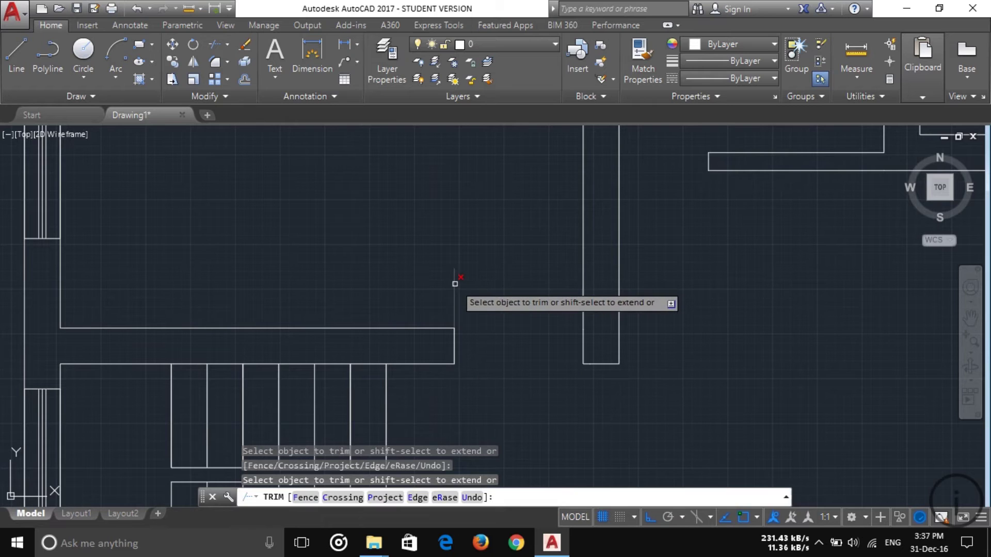
scroll(530, 369, "down", 2)
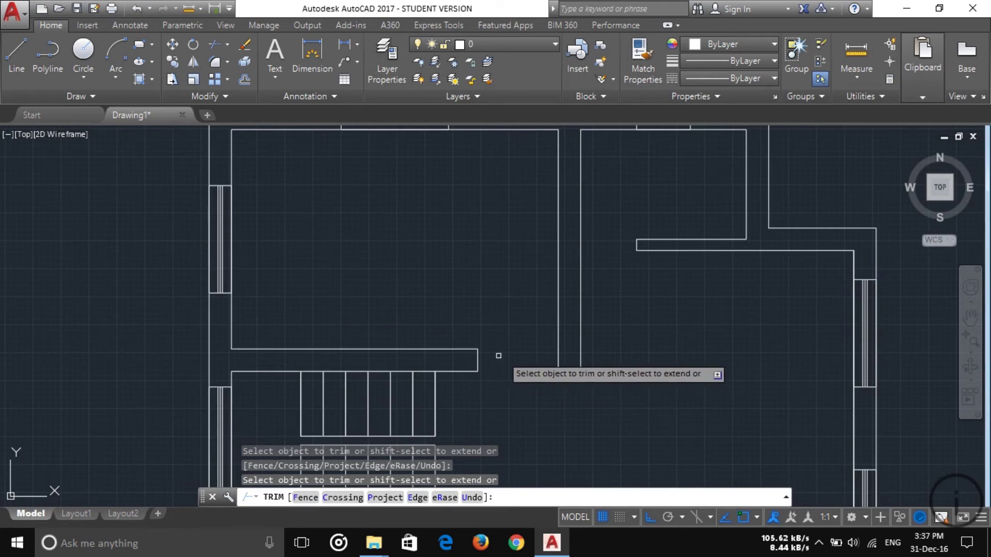
key("Escape")
left_click(856, 53)
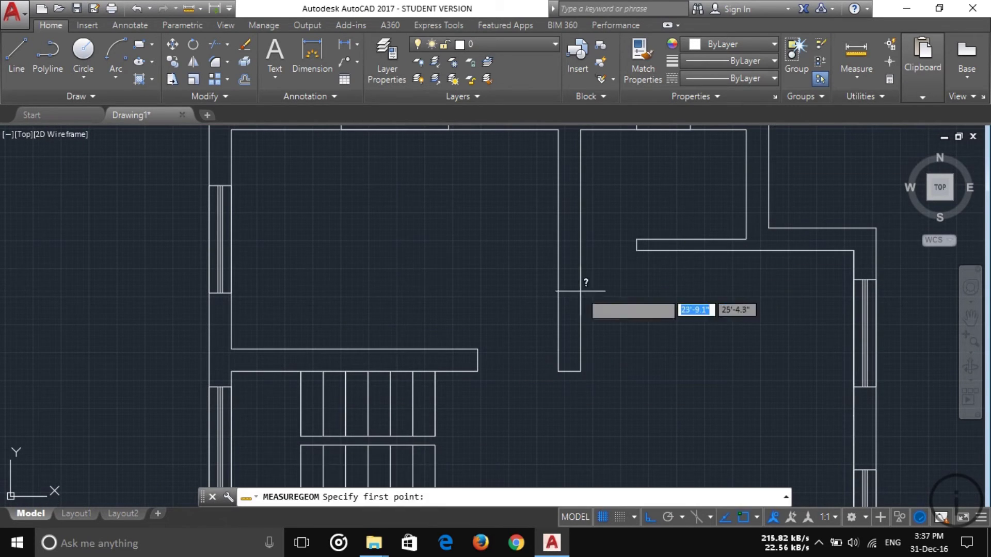
left_click(478, 371)
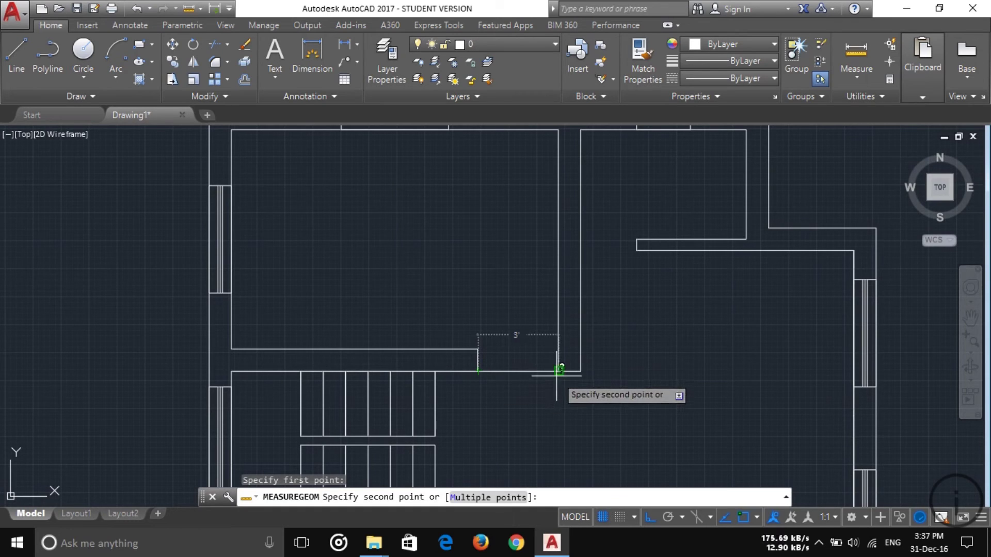
key("Escape")
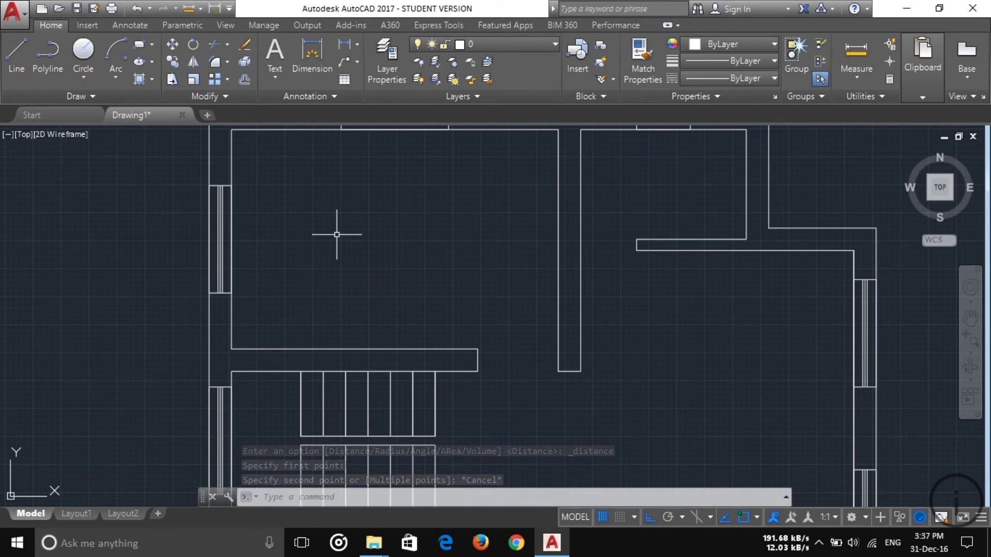
Draw a 3-inch leftward and 10-inch upward line from the wall end's corner, then zoom out
type("l")
key("Return")
scroll(532, 397, "up", 6)
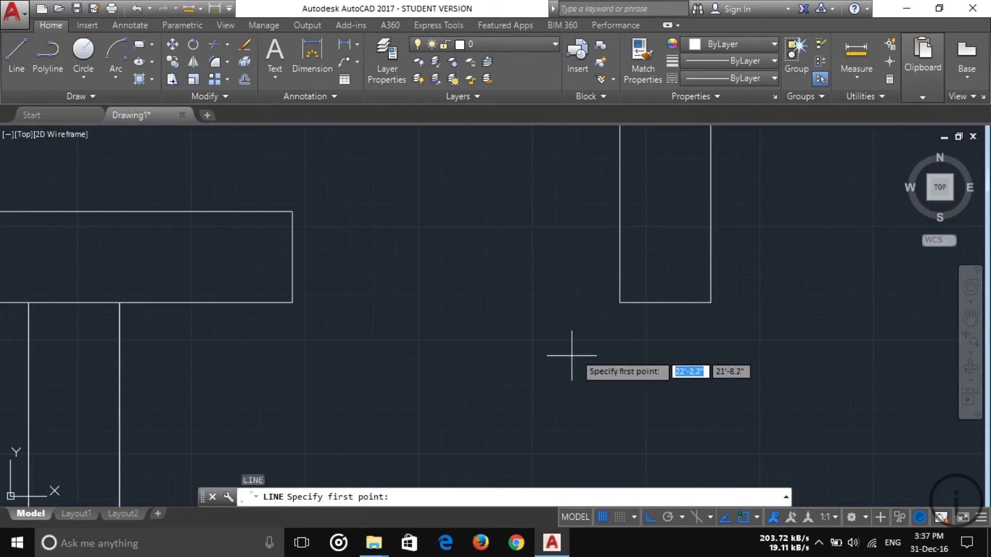
left_click(620, 302)
type("3")
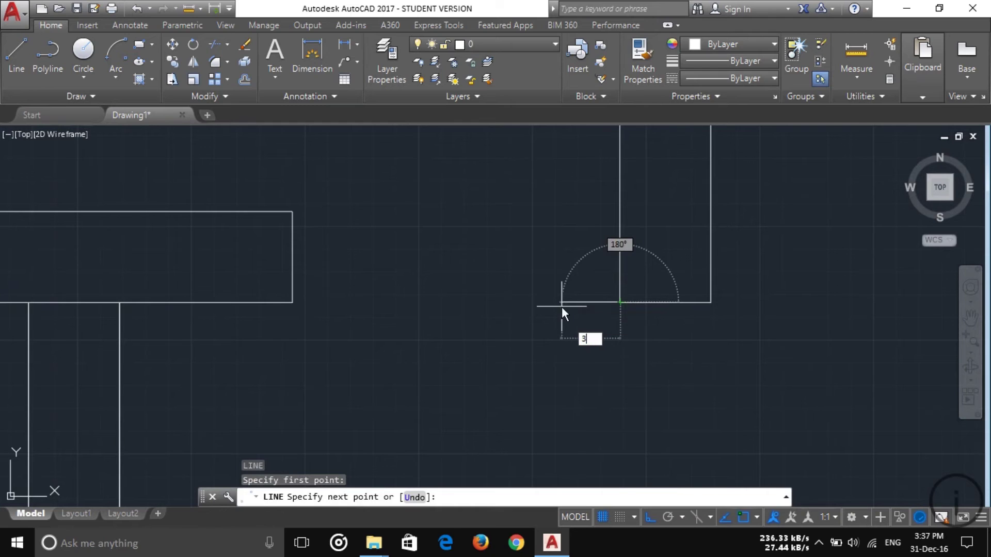
key("Return")
type("10")
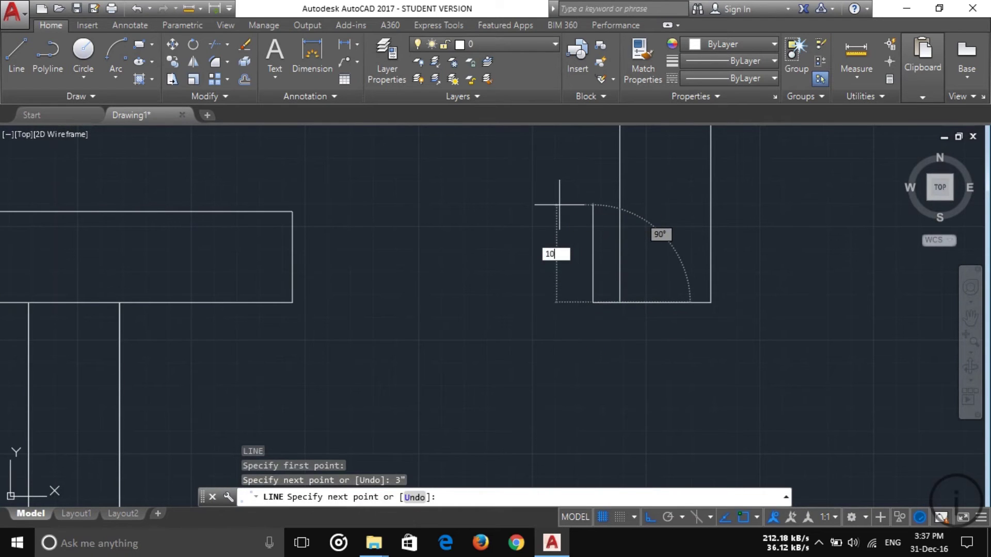
key("Return")
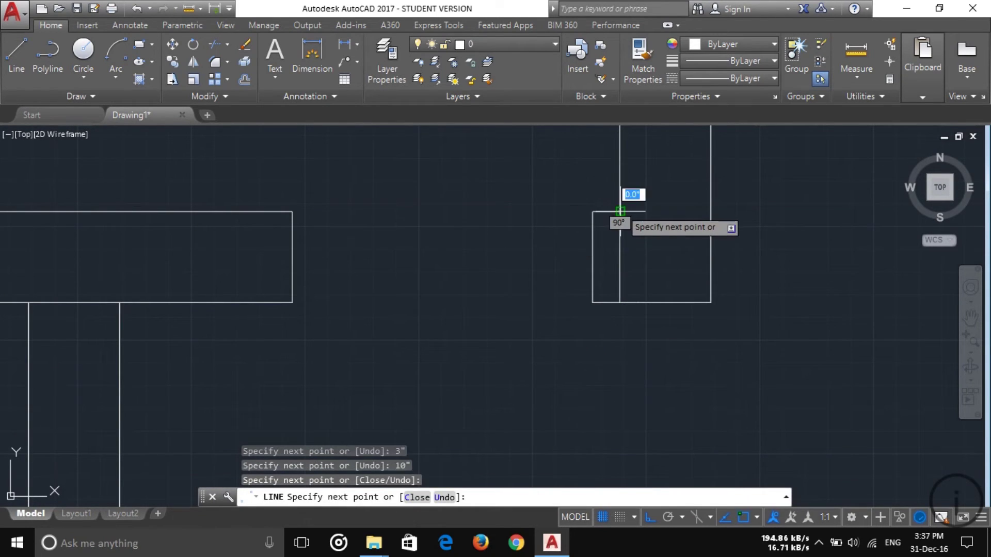
key("Escape")
scroll(467, 281, "down", 2)
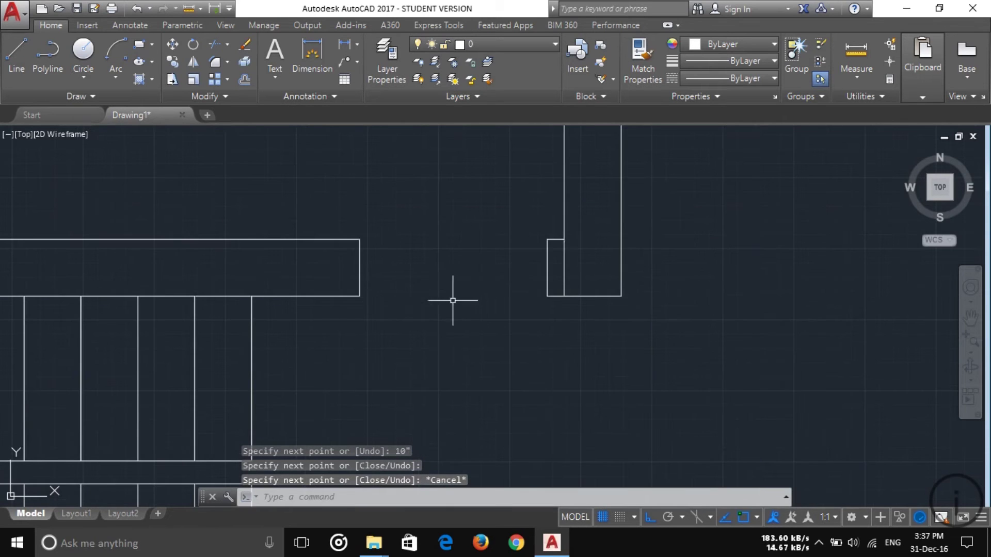
scroll(492, 292, "down", 2)
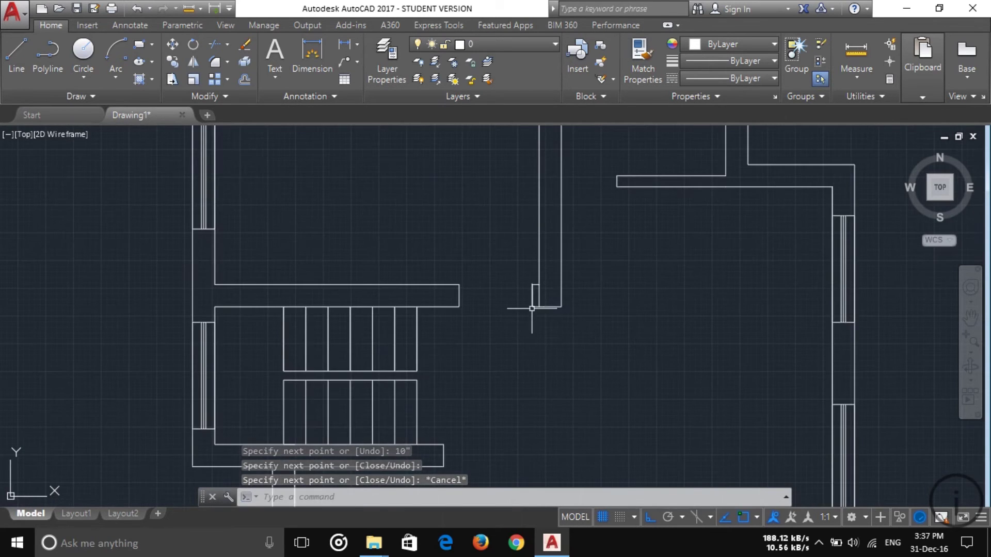
scroll(532, 311, "down", 2)
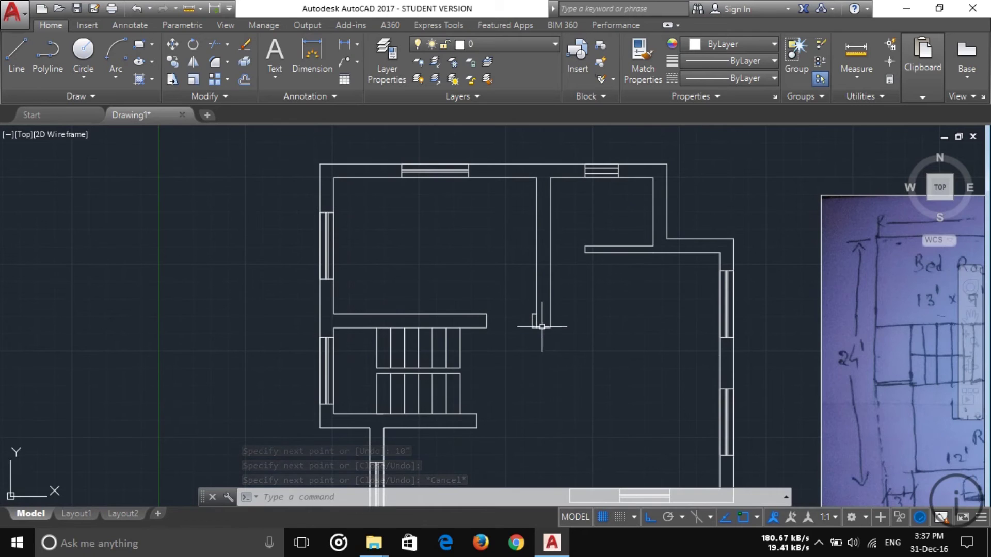
scroll(543, 327, "up", 4)
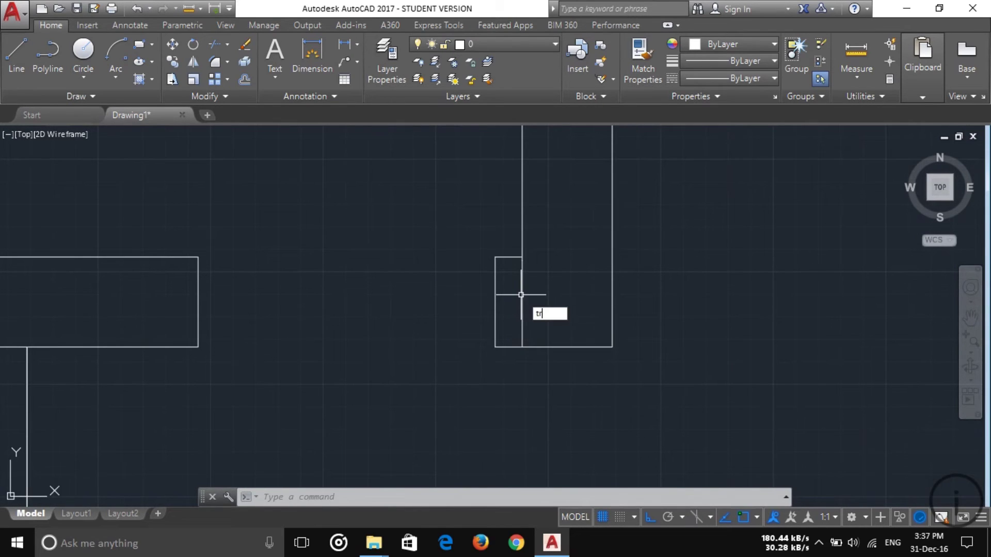
Delete the short line inside the small rectangle after a failed trim
type("tr")
key("Return")
key("Return")
left_click(544, 294)
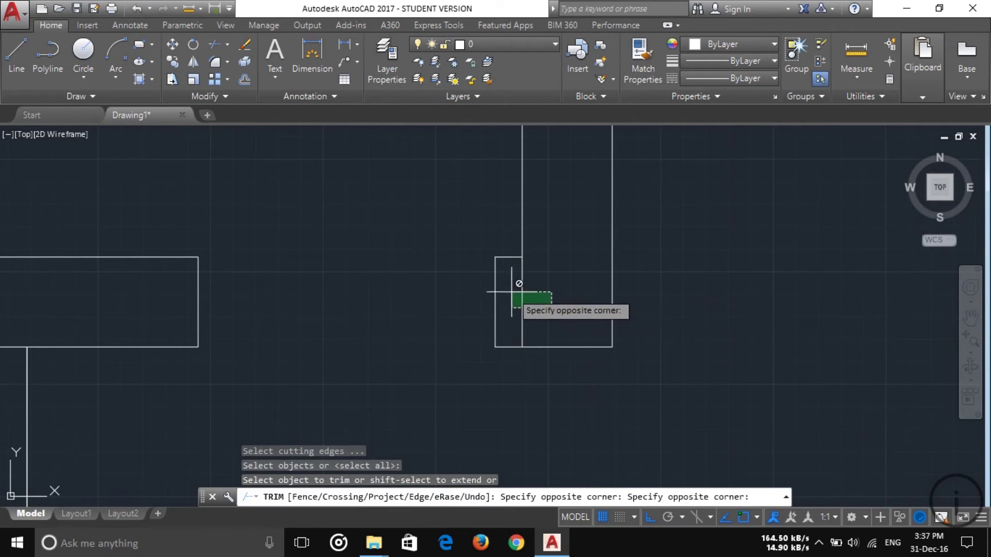
left_click(511, 282)
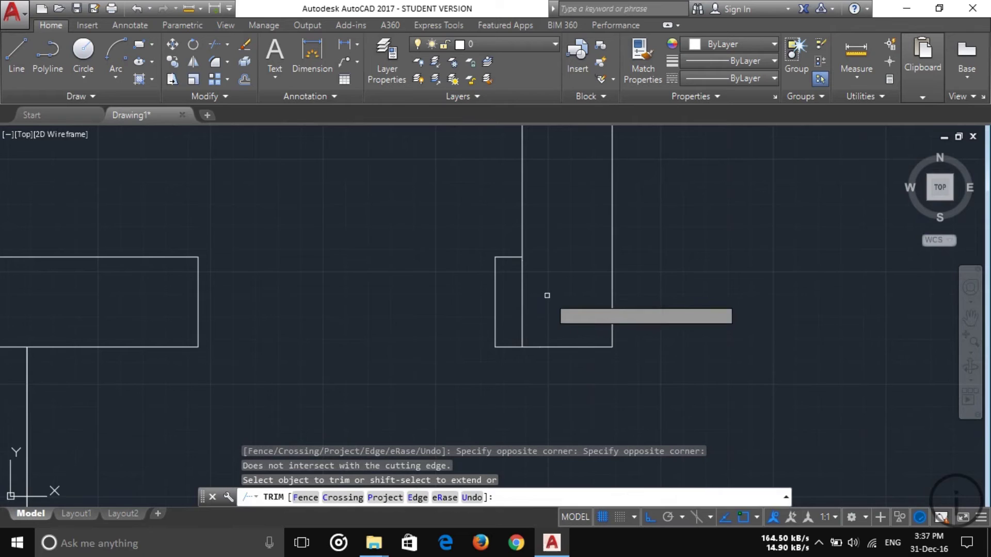
key("Escape")
left_click(522, 288)
key("Delete")
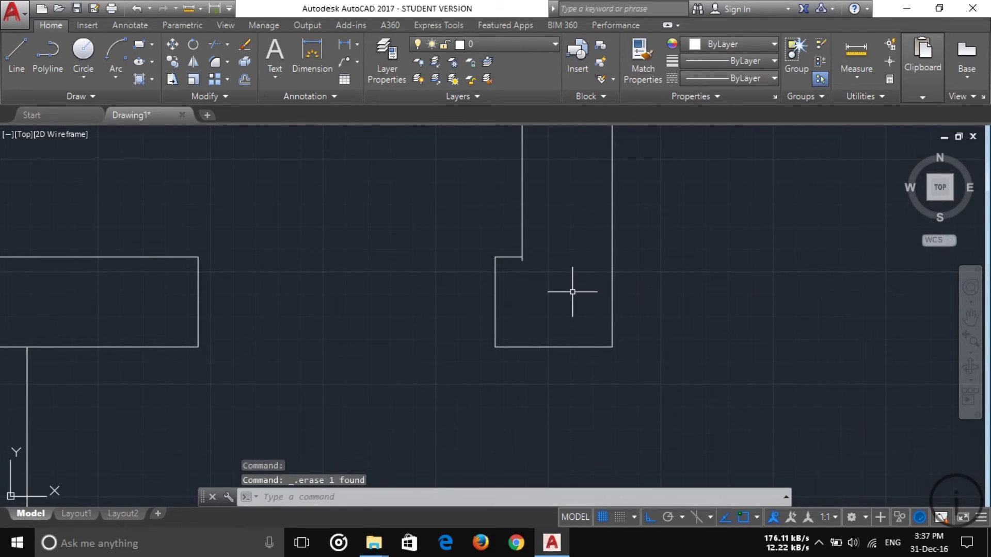
Trim the short stub below the return's corner and pan to the upper interior walls
scroll(522, 253, "up", 5)
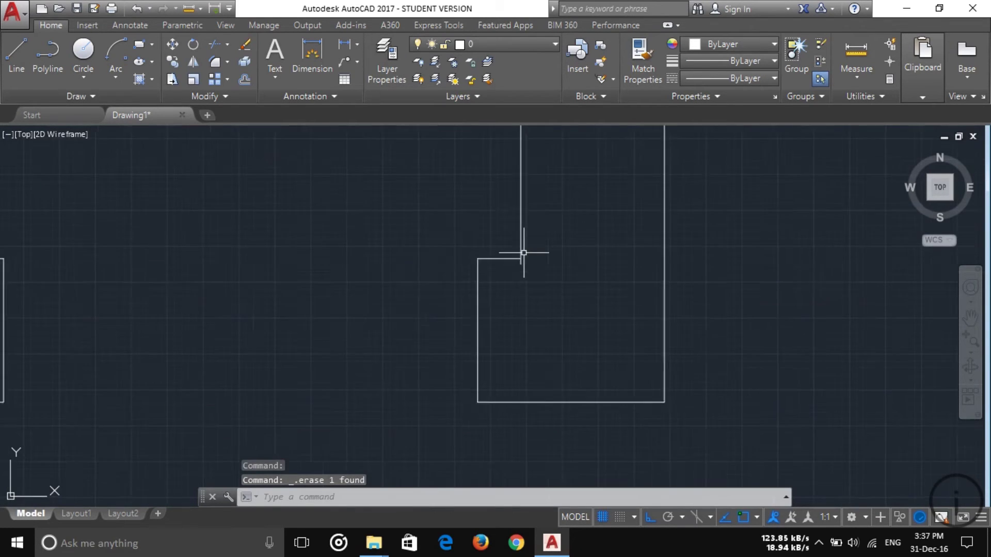
type("tr")
key("Return")
key("Return")
left_click(522, 282)
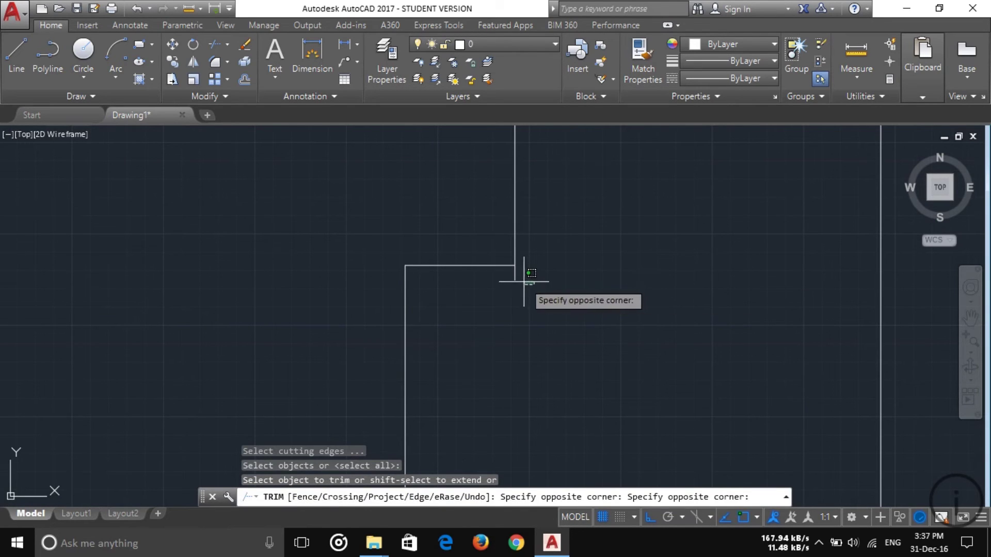
left_click(511, 275)
scroll(512, 275, "down", 5)
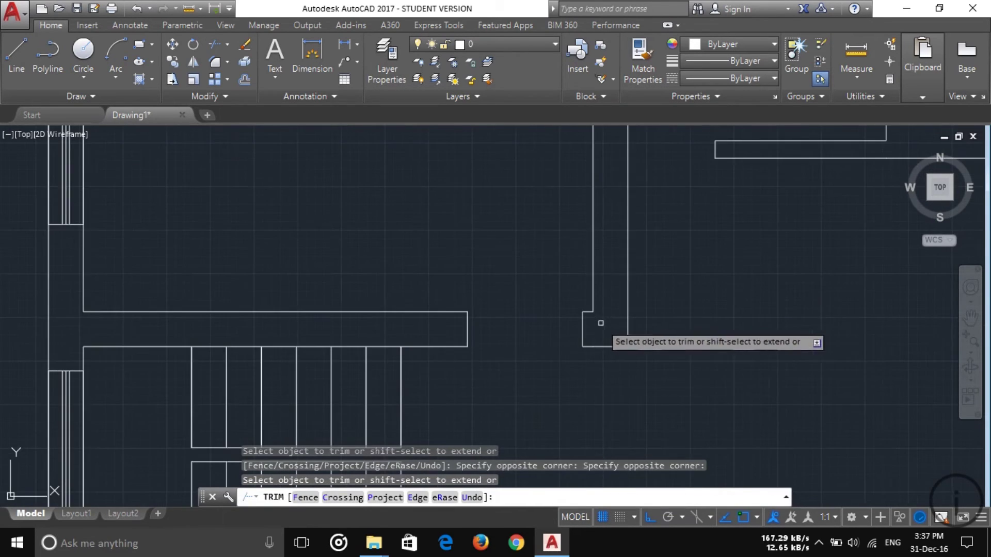
scroll(558, 352, "up", 1)
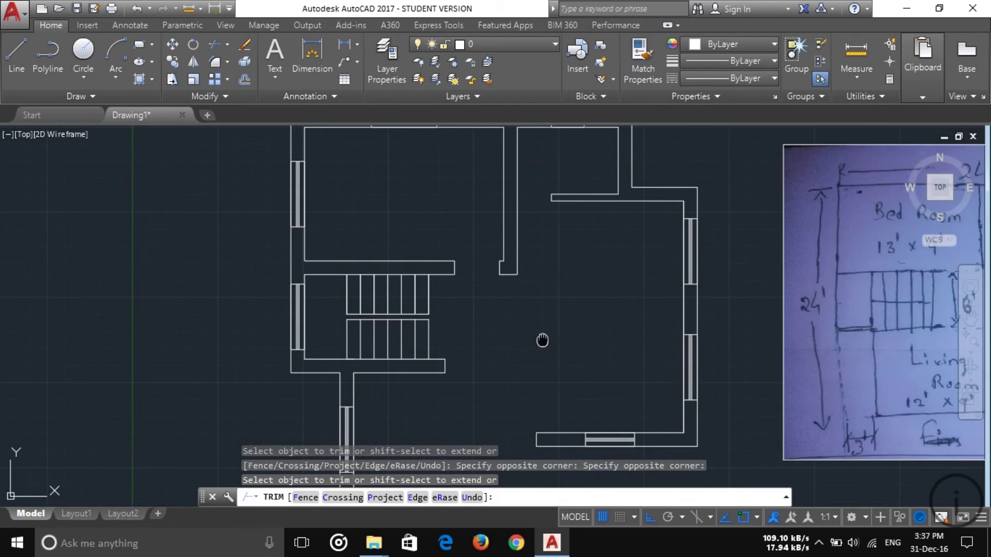
scroll(542, 339, "down", 1)
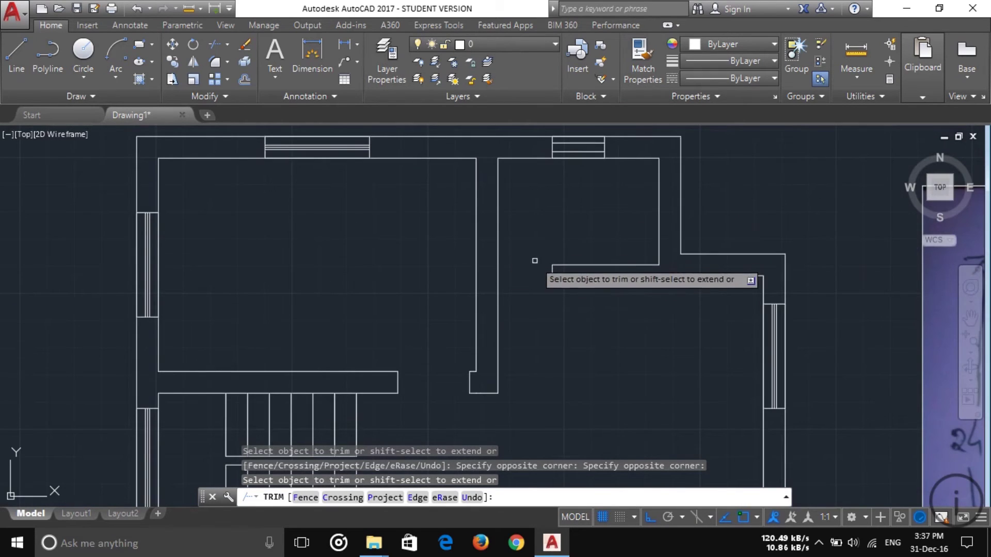
scroll(537, 263, "up", 3)
middle_click_drag(549, 270, 575, 363)
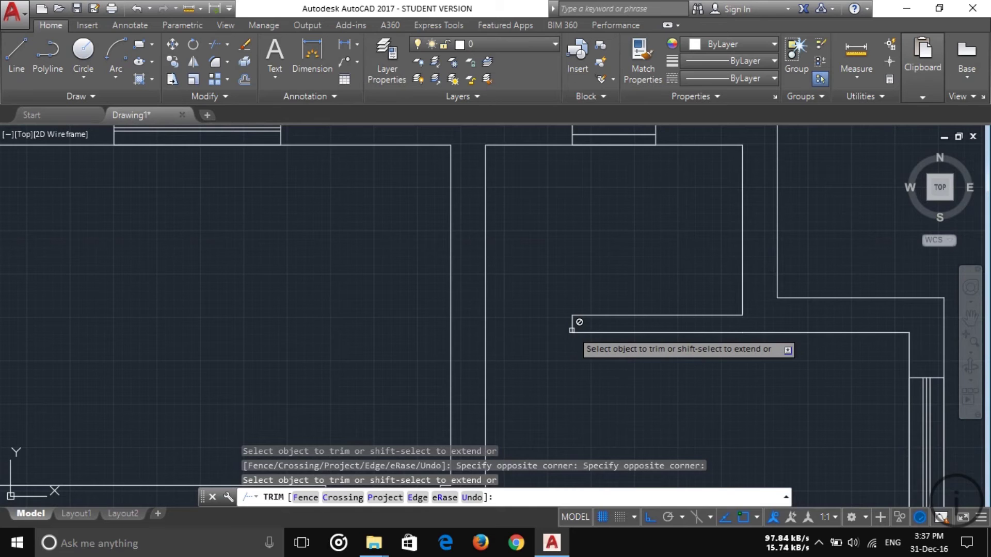
key("Escape")
Begin measuring a distance on the wall, then cancel the measurement
left_click(853, 66)
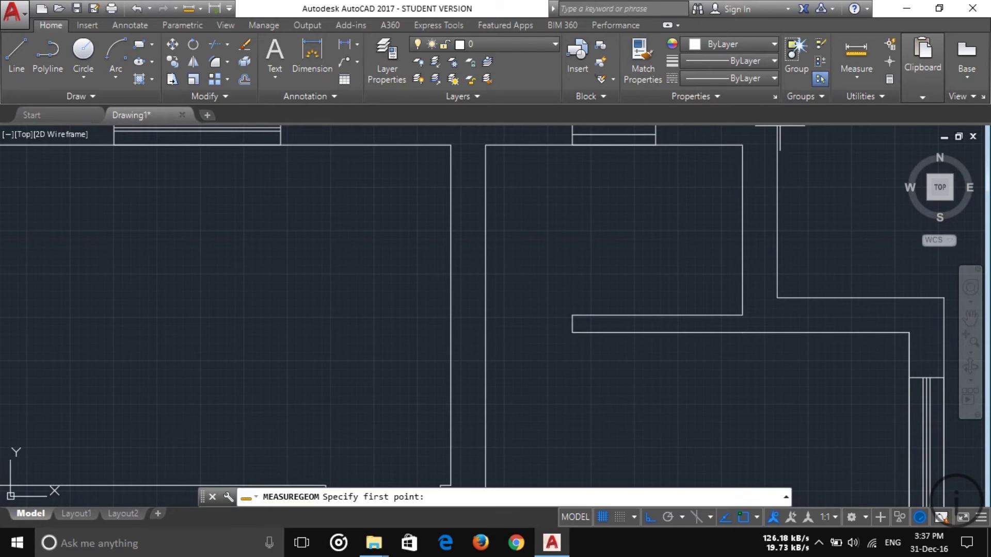
scroll(533, 339, "up", 2)
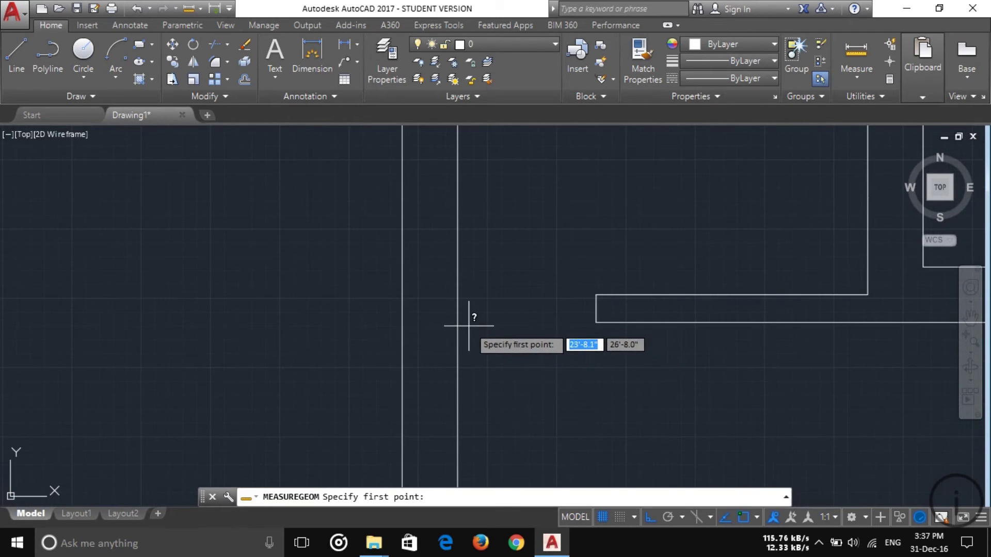
left_click(596, 323)
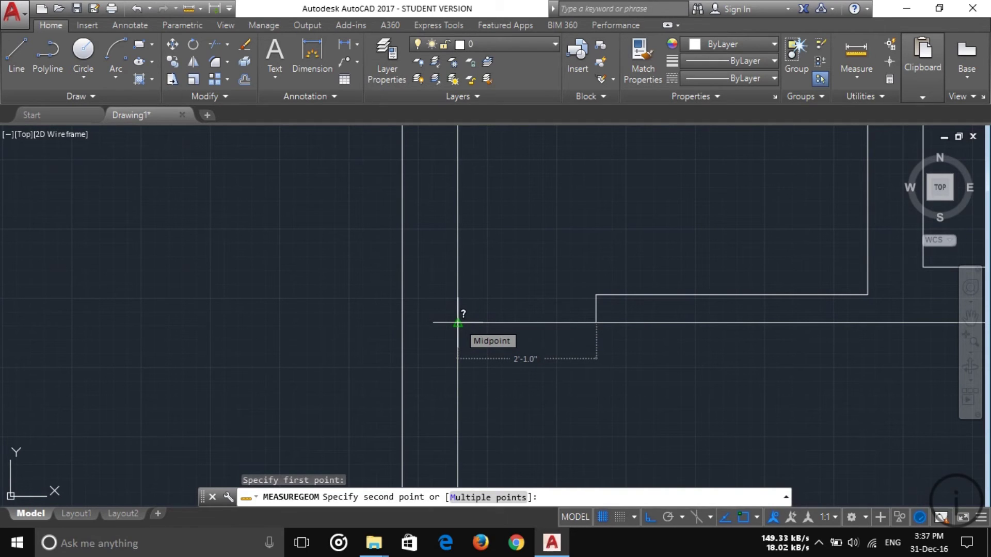
key("Escape")
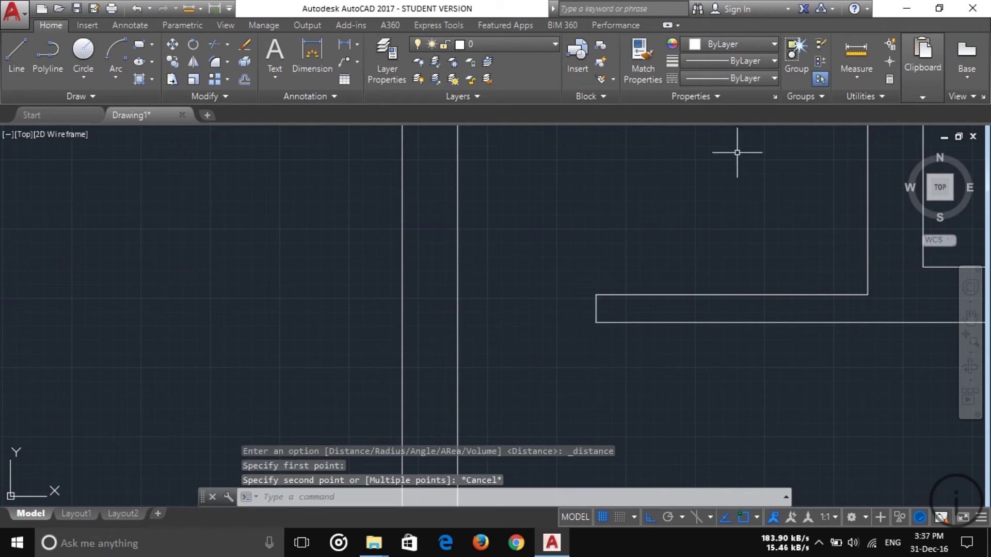
Draw a 2'6" line from the vertical wall line and begin trimming with all objects as edges
left_click(13, 63)
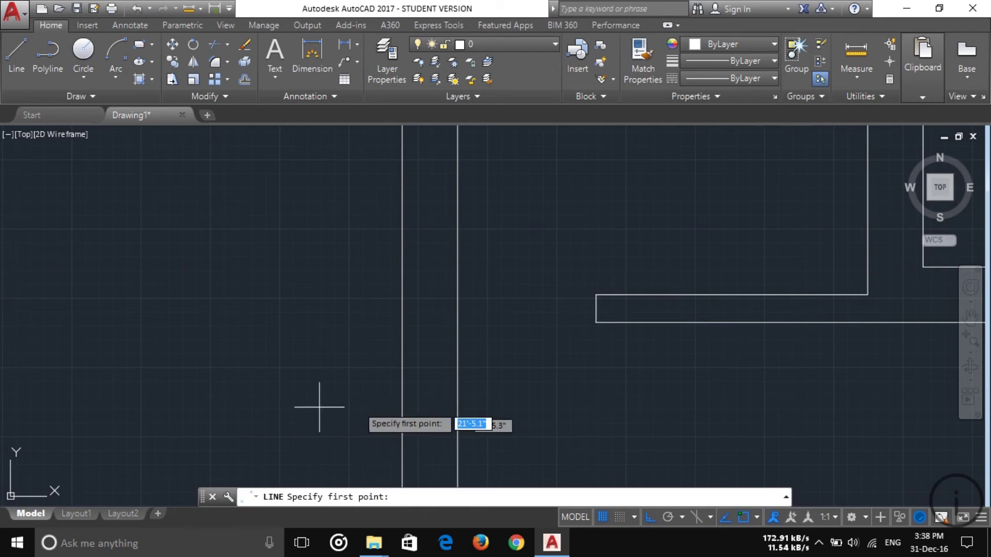
left_click(457, 309)
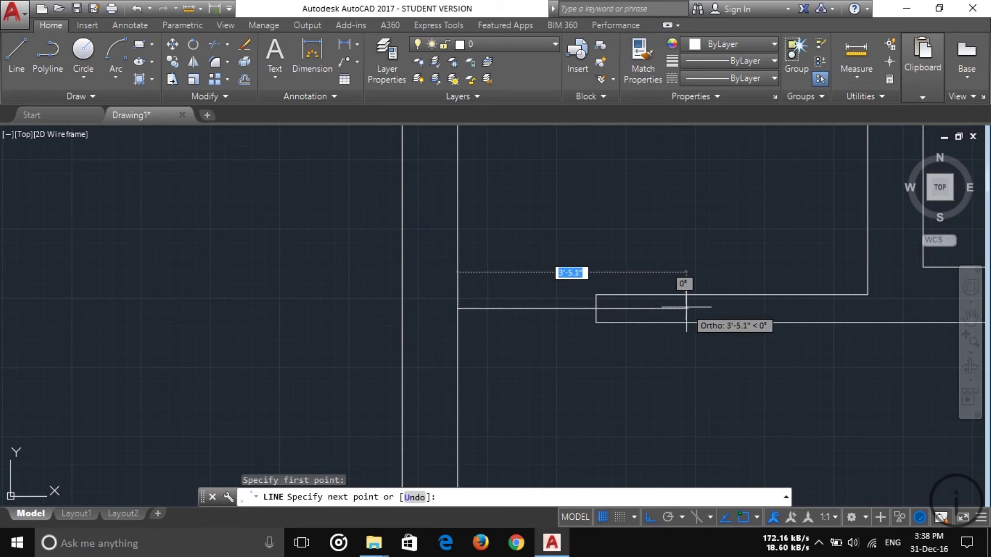
type("2'6\"")
key("Return")
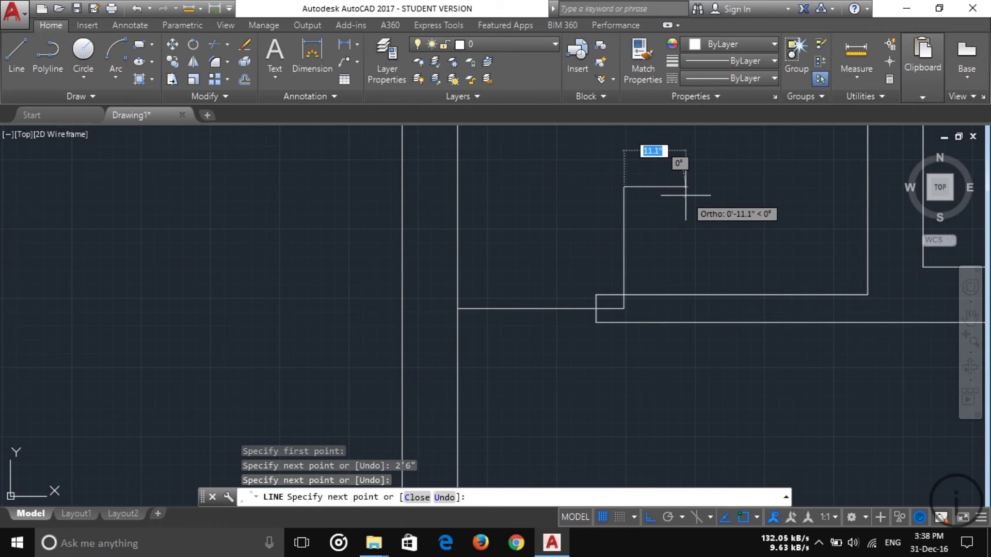
key("Return")
scroll(614, 302, "up", 4)
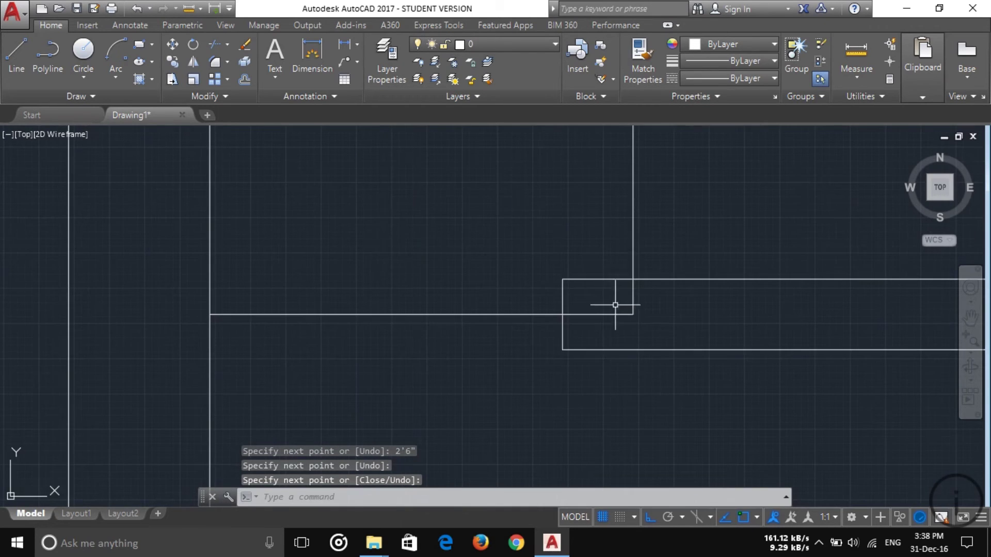
type("tr")
key("Return")
key("Return")
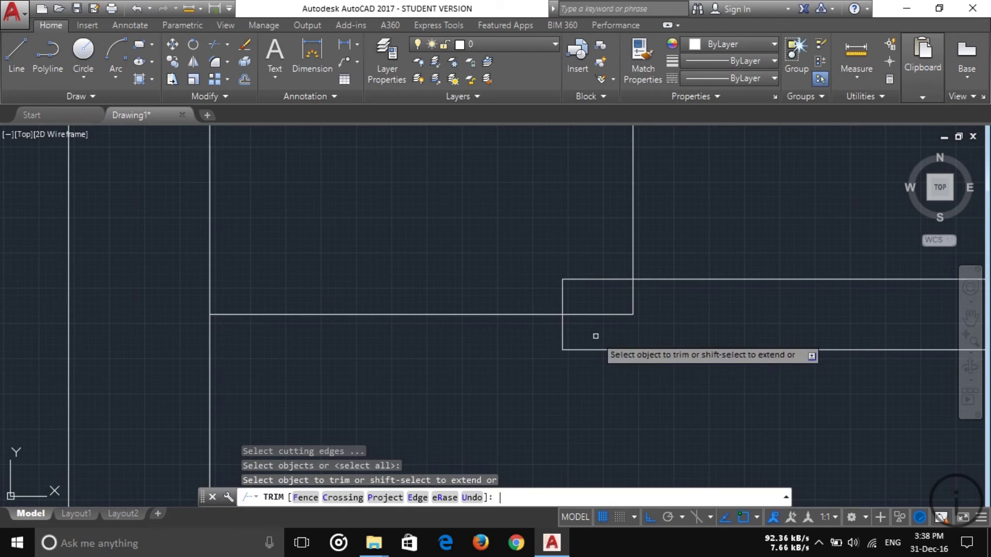
Trim away the rectangle's top edge and upper left edge, then delete the leftover short vertical stub
left_click(596, 280)
left_click(562, 291)
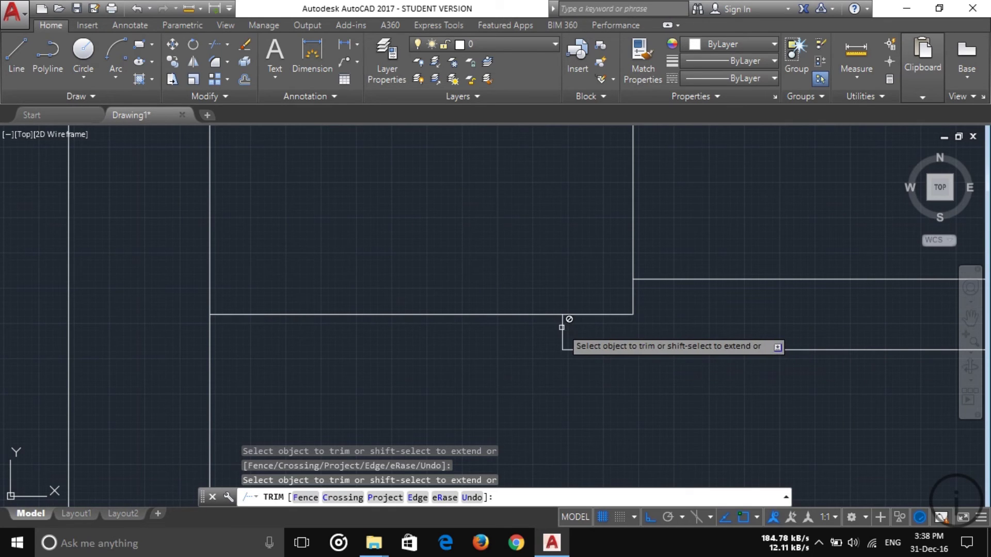
key("Escape")
left_click(579, 332)
left_click(546, 332)
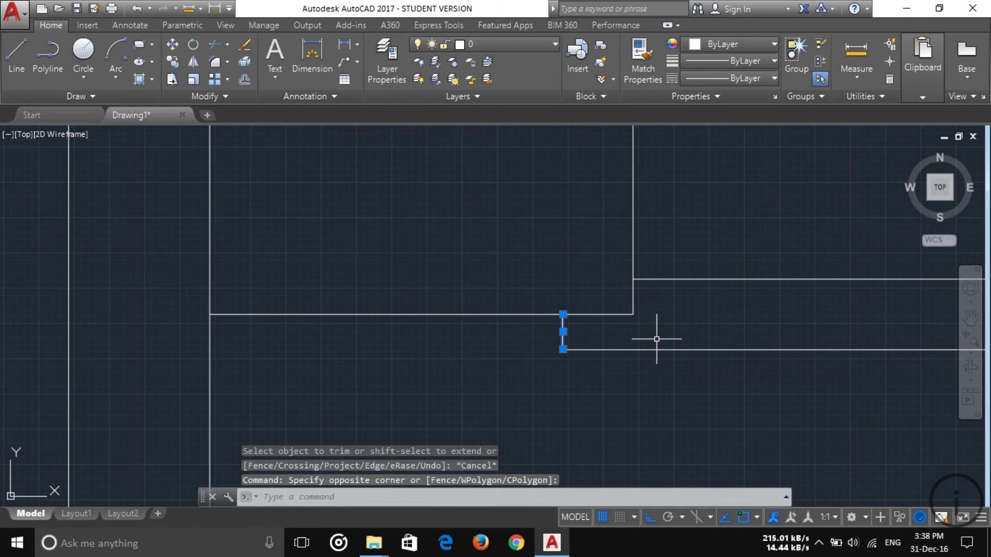
key("Delete")
Shorten the lower horizontal wall line so it ends at the wall corner
scroll(656, 394, "down", 3)
scroll(632, 368, "up", 2)
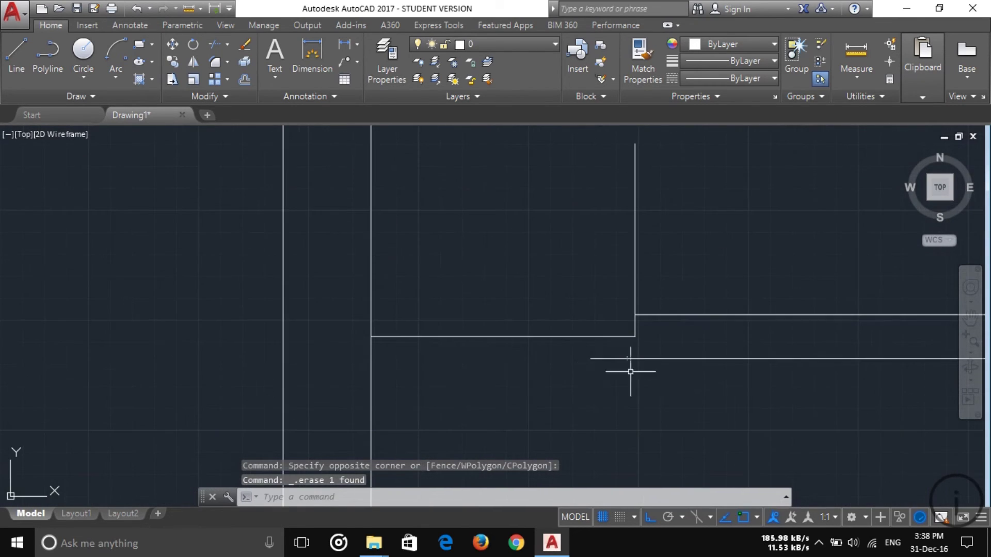
left_click(607, 357)
left_click(645, 397)
left_click(665, 400)
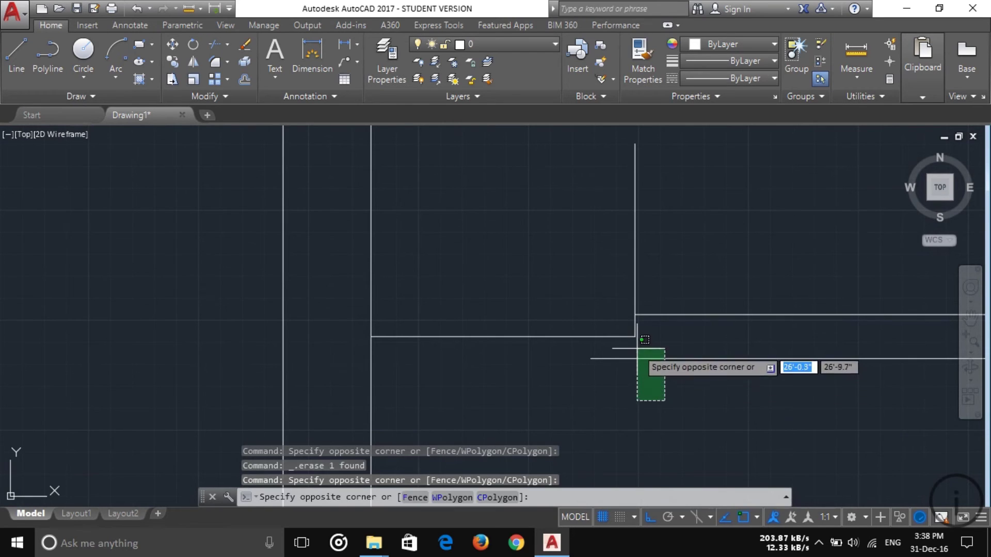
left_click(644, 344)
mouse_move(594, 359)
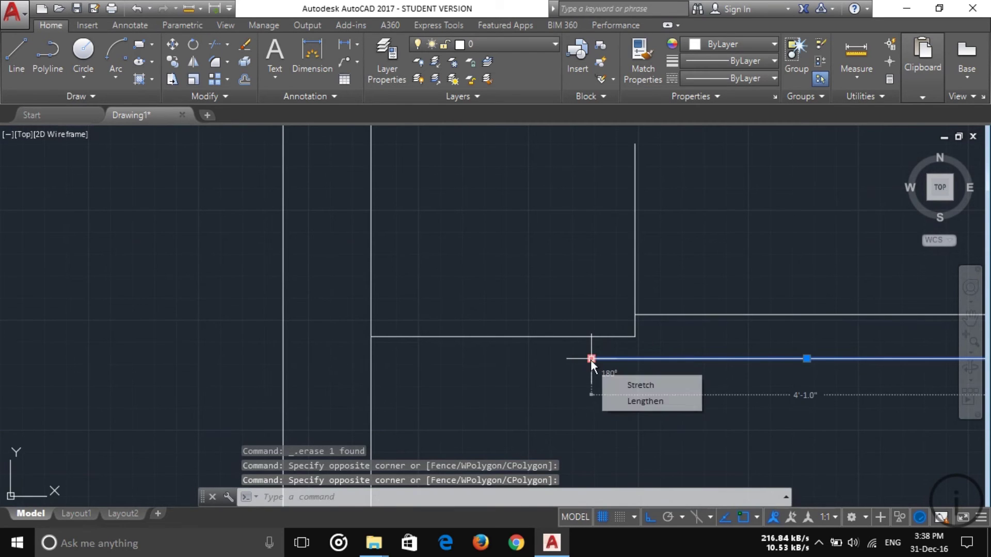
left_click(633, 401)
left_click(635, 337)
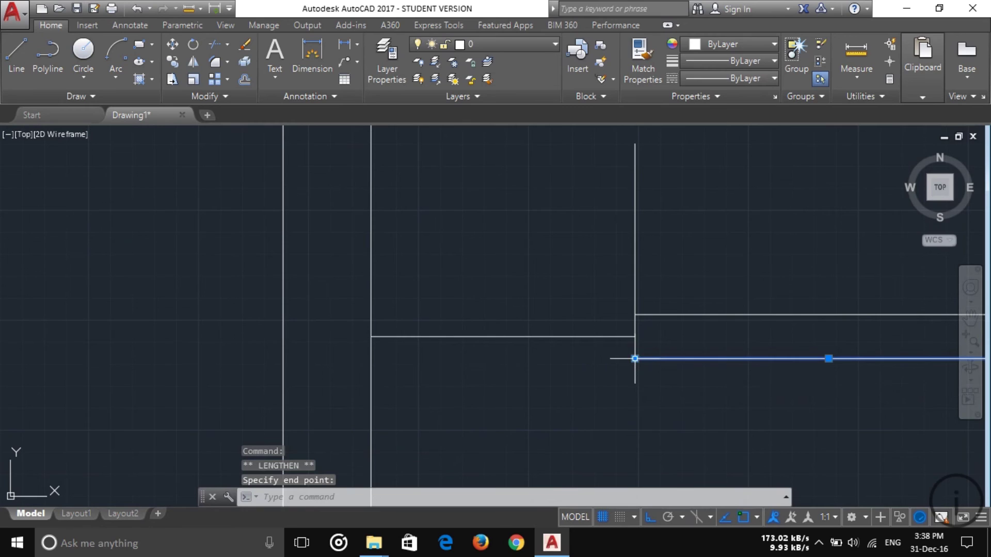
key("Escape")
Erase the old 2'6" horizontal line and the vertical line at its end
left_click(587, 395)
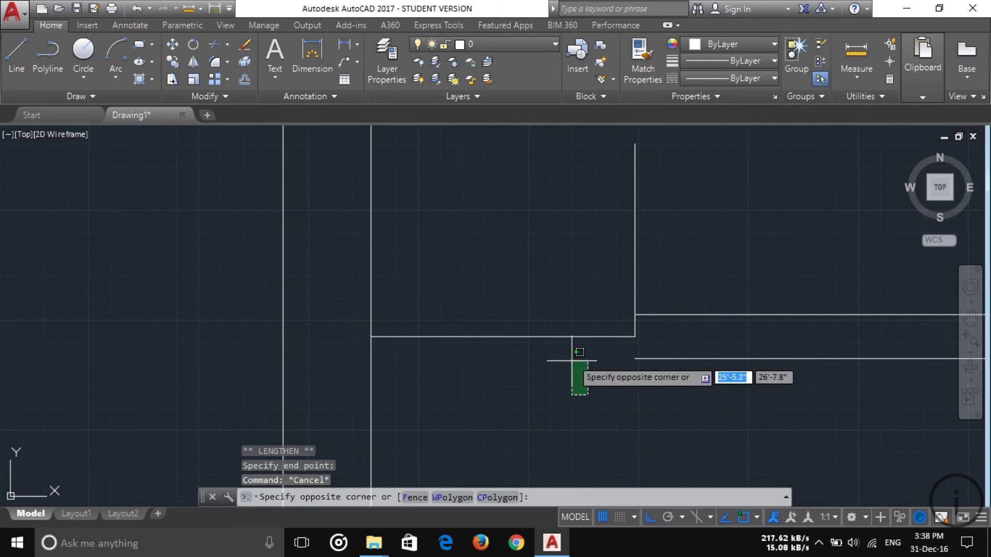
left_click(562, 309)
left_click(660, 268)
left_click(604, 248)
left_click(597, 347)
left_click(576, 305)
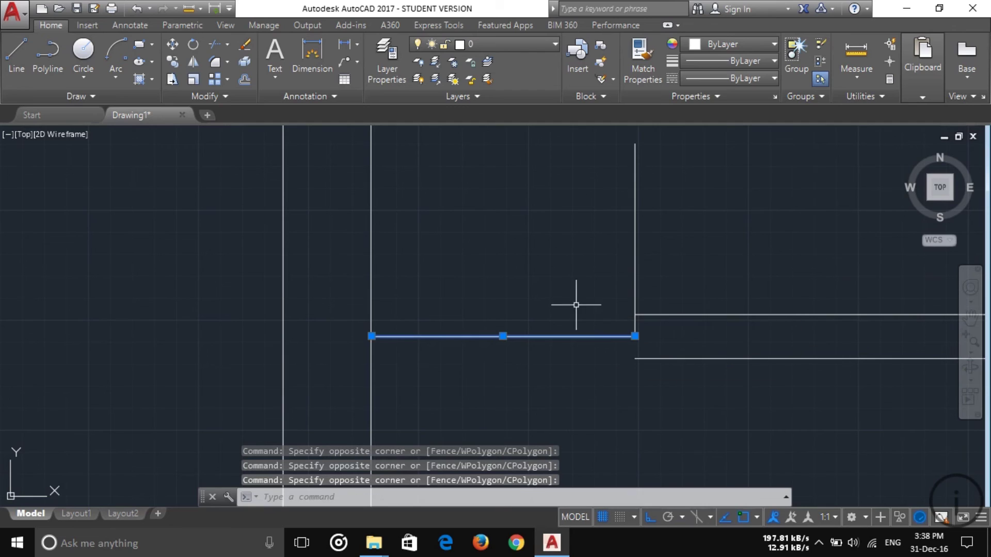
left_click(777, 289)
left_click(598, 263)
key("Delete")
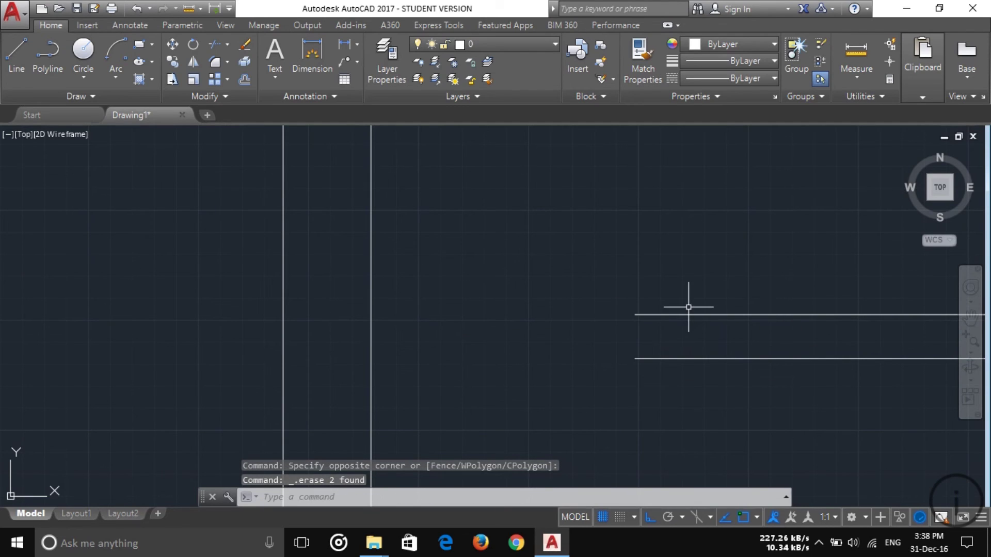
Start the LINE command with the L alias
type("L")
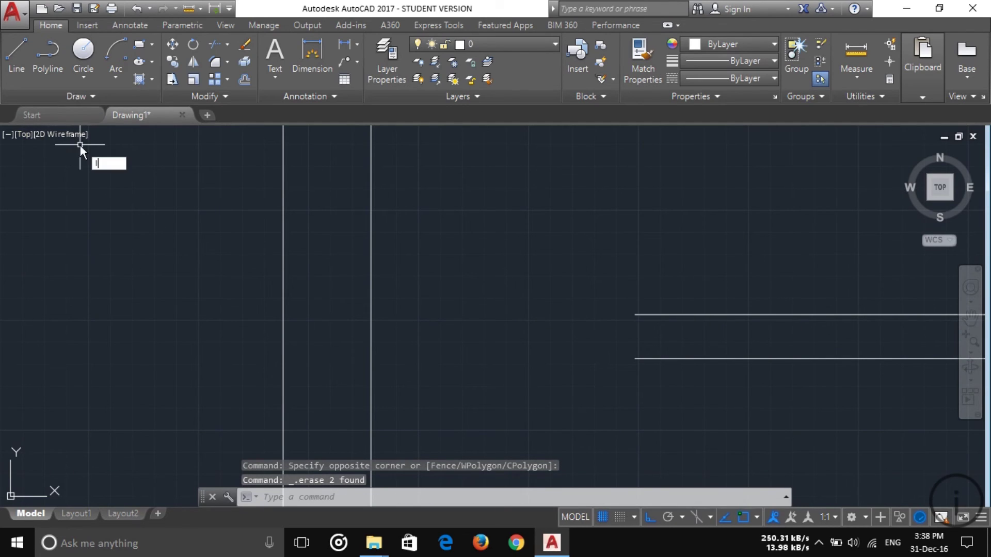
key("Escape")
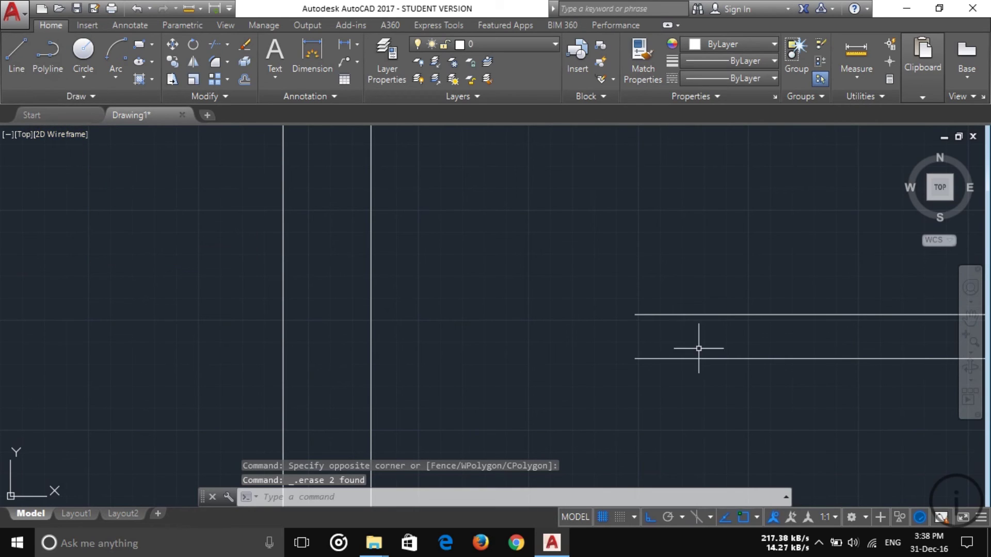
type("L")
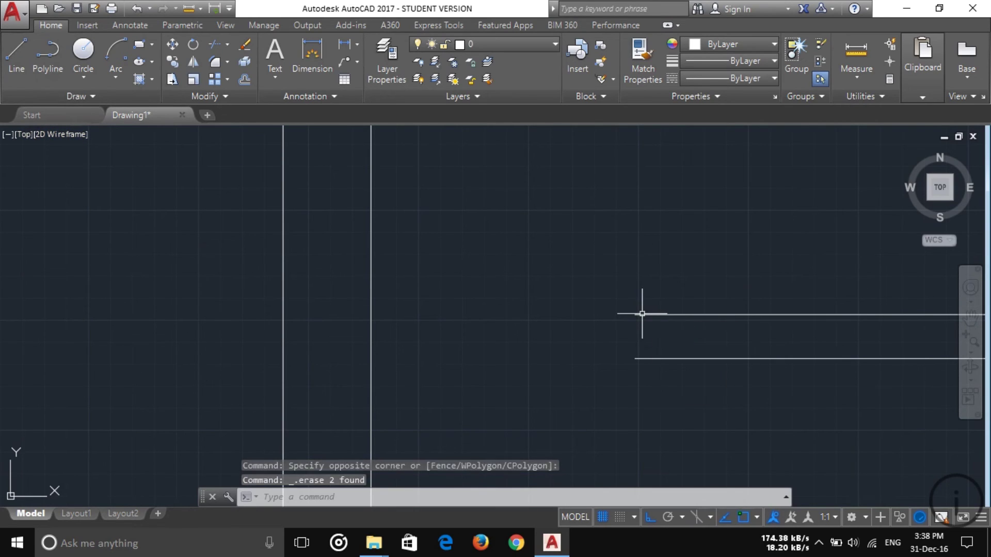
key("Return")
Close off the double wall with a line joining the upper and lower wall line ends
left_click(636, 315)
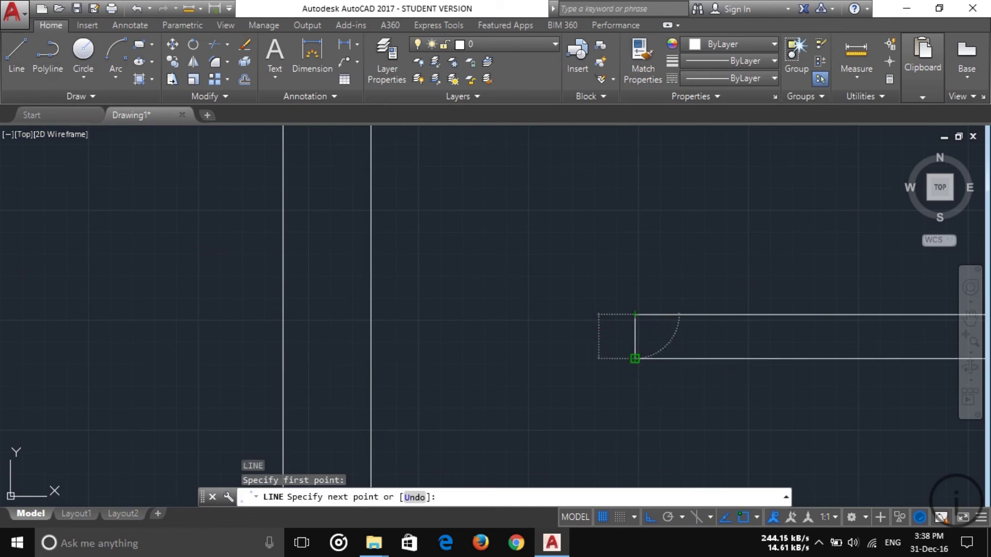
left_click(636, 359)
key("Escape")
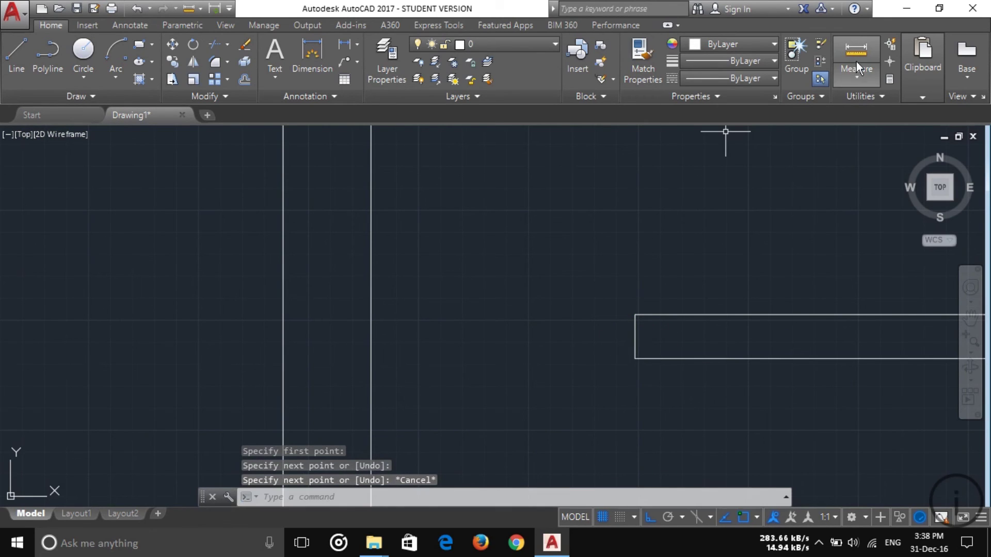
Draw a wall jog from the vertical wall corner: 3" across, then 5" down
left_click(17, 54)
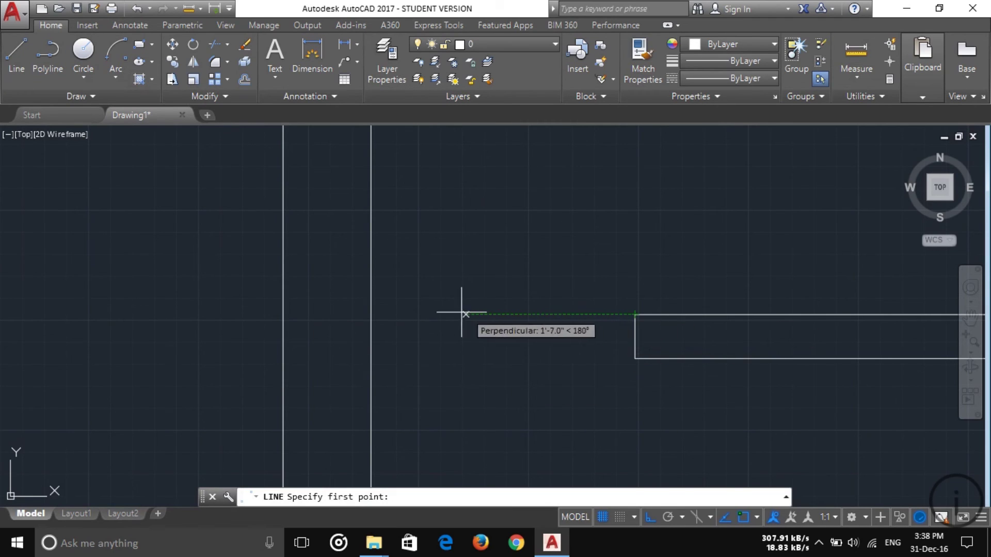
left_click(371, 314)
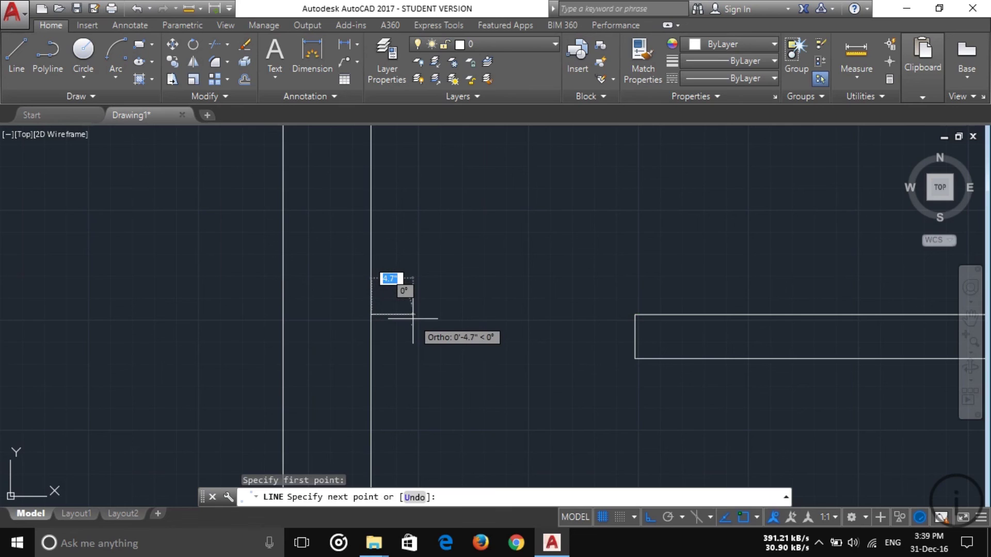
type("3")
key("Return")
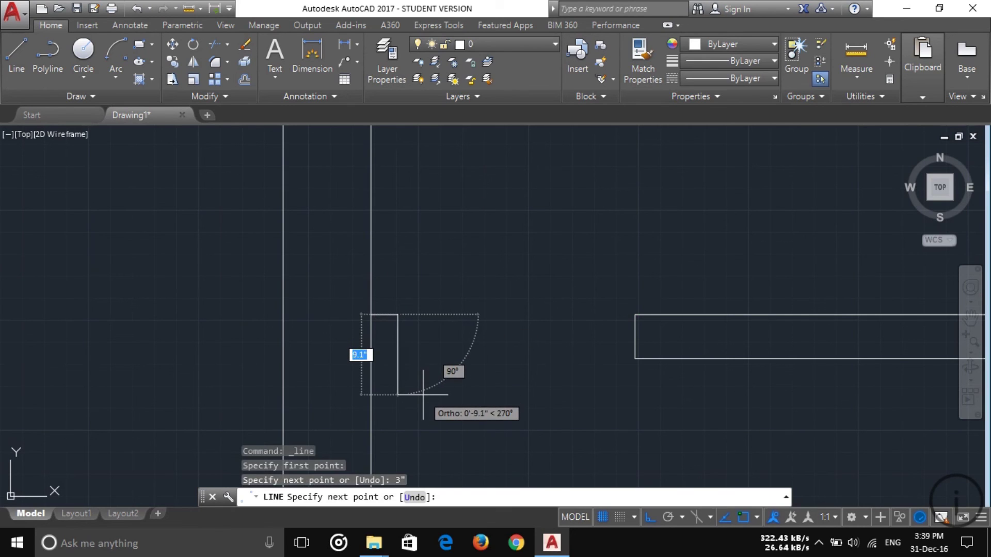
type("10")
key("Return")
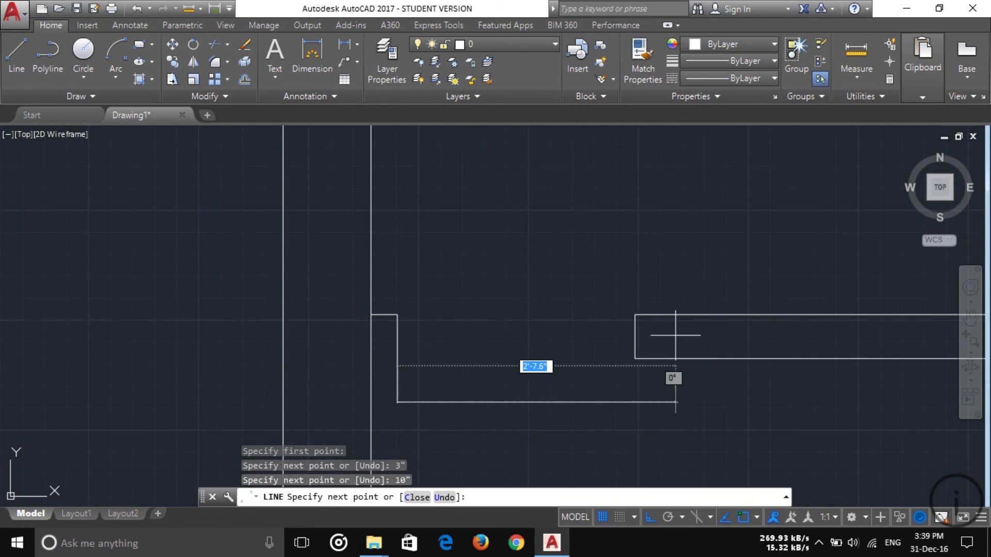
key("ctrl+z")
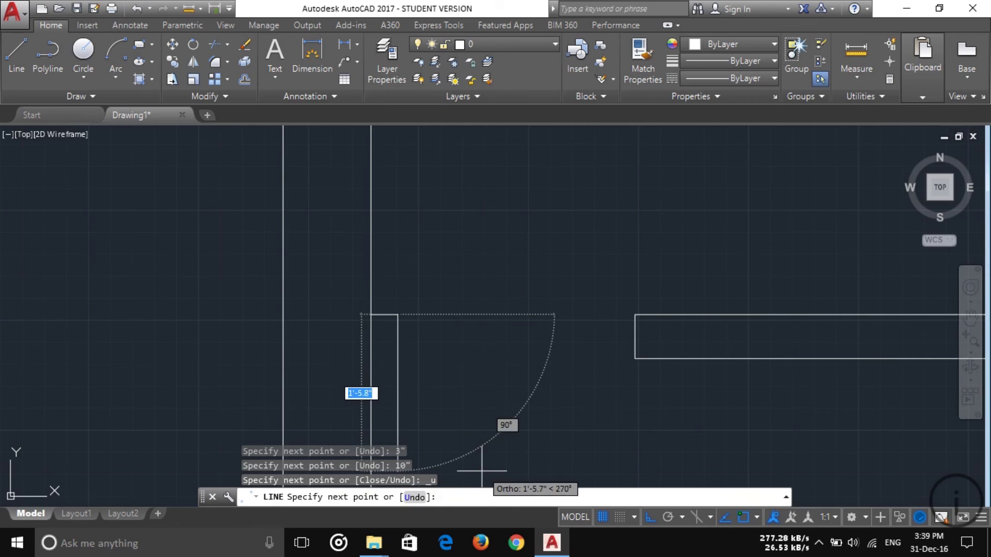
type("5\"")
key("Return")
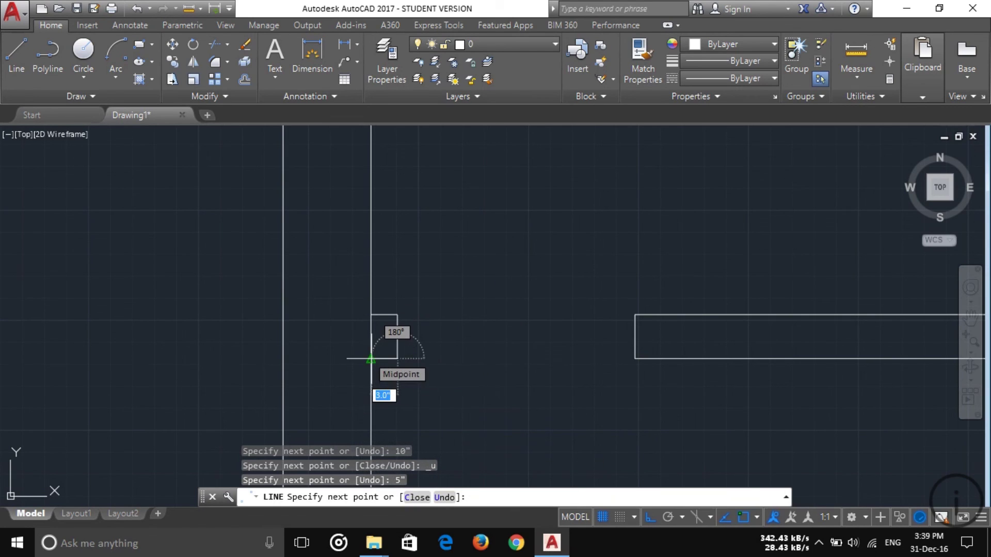
scroll(371, 359, "up", 5)
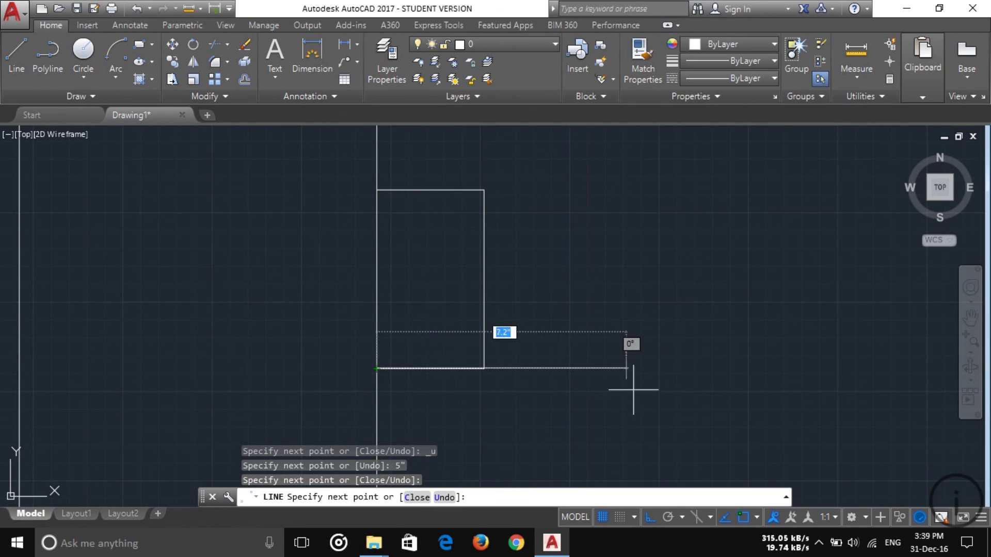
key("Escape")
Zoom out and pan to show the whole floor plan beside the sketch
scroll(710, 387, "down", 5)
middle_click_drag(709, 387, 478, 354)
scroll(679, 354, "down", 4)
middle_click_drag(711, 430, 707, 295)
scroll(724, 398, "down", 2)
middle_click_drag(723, 398, 692, 272)
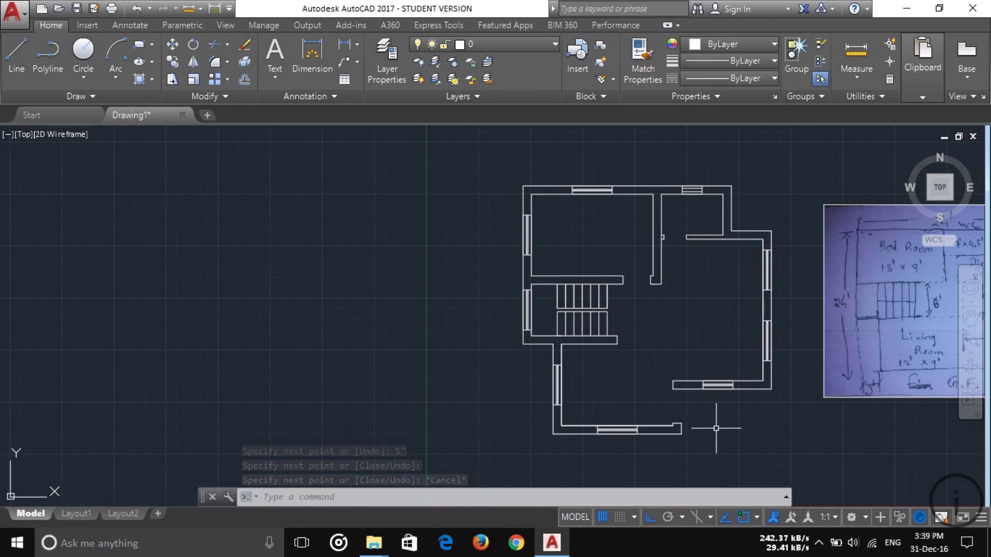
Fence-trim the overlapping lines at the new 3" x 5" wall return into a clean notch
scroll(710, 392, "up", 2)
scroll(659, 194, "up", 1)
scroll(640, 201, "up", 2)
scroll(640, 200, "up", 5)
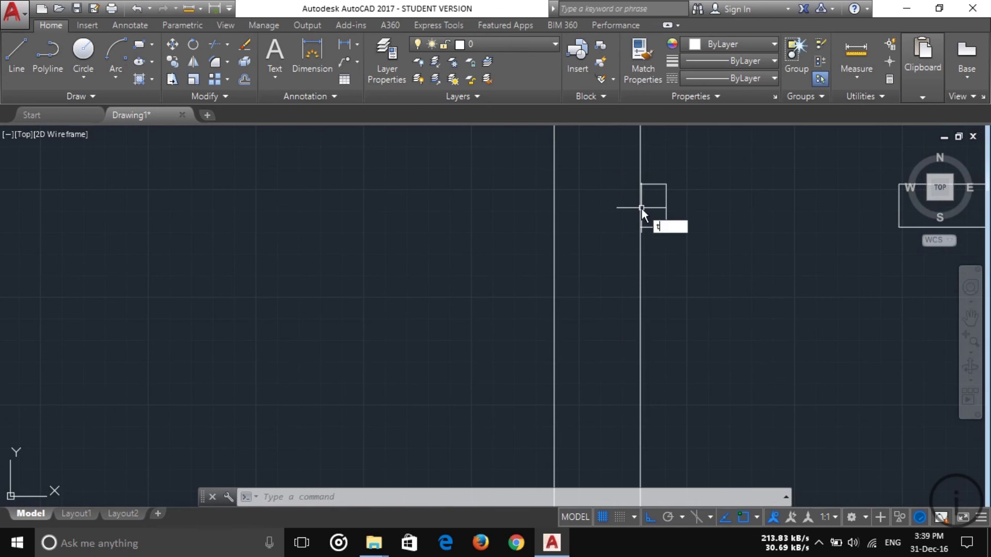
type("r")
key("Return")
key("Return")
left_click_drag(651, 215, 658, 256)
scroll(658, 257, "down", 5)
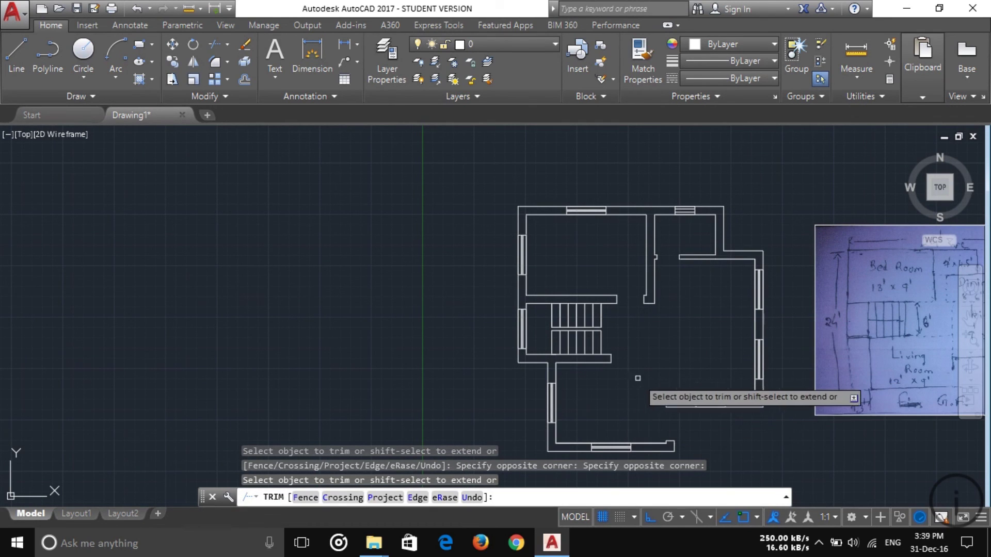
key("Escape")
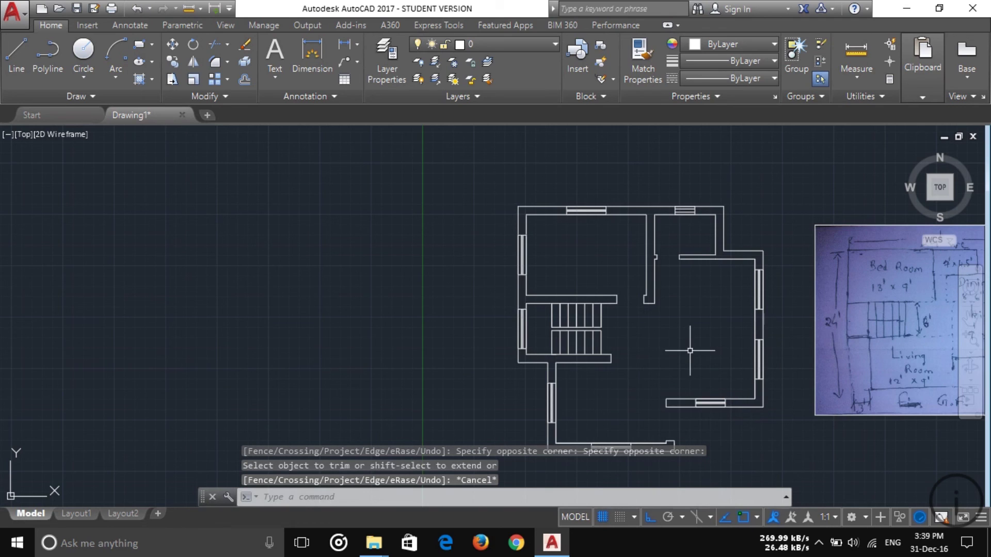
middle_click_drag(690, 351, 568, 310)
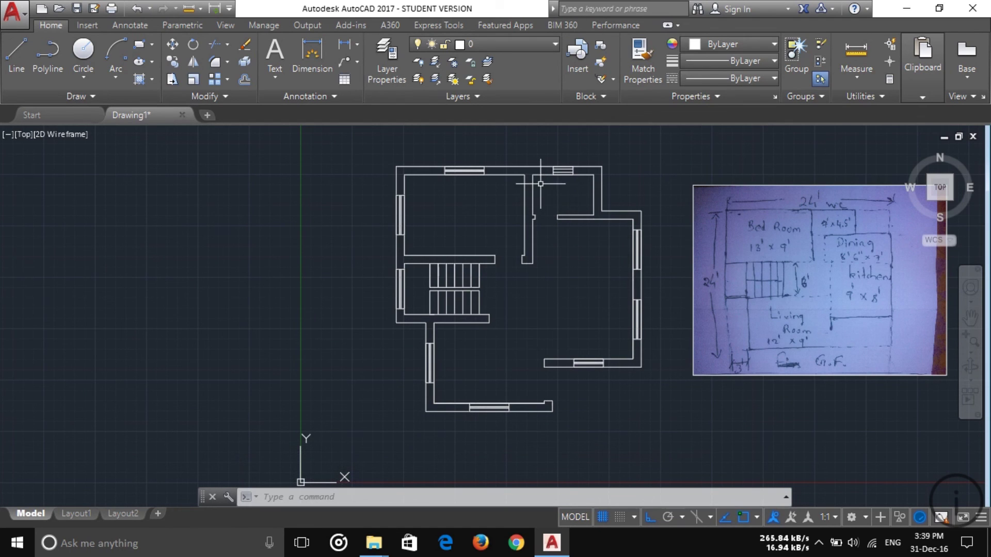
middle_click_drag(585, 329, 564, 349)
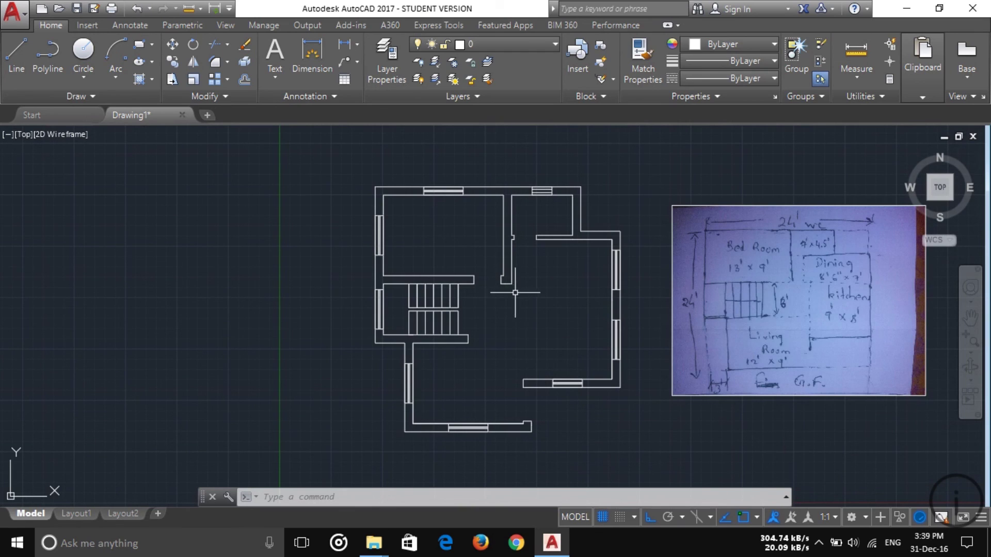